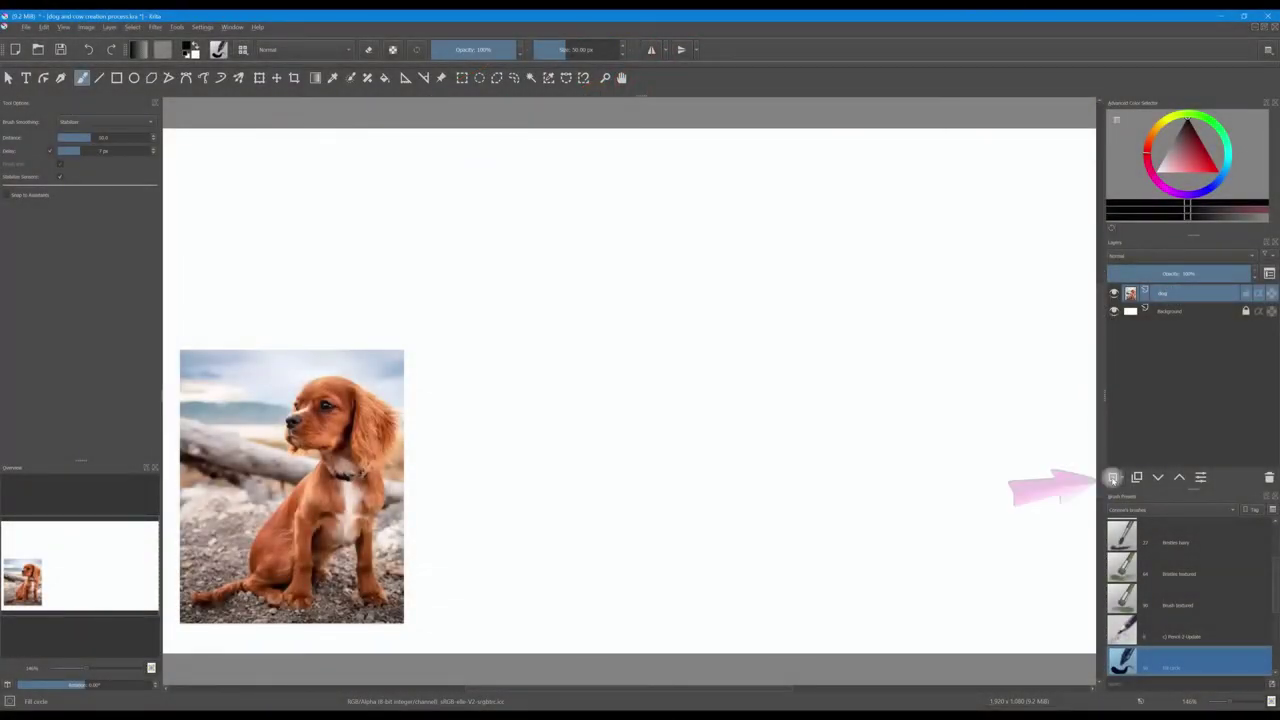
# Step: Add a new paint layer above the photo and select the c) Pencil 2_Update brush at 3 px
pyautogui.click(1112, 479)
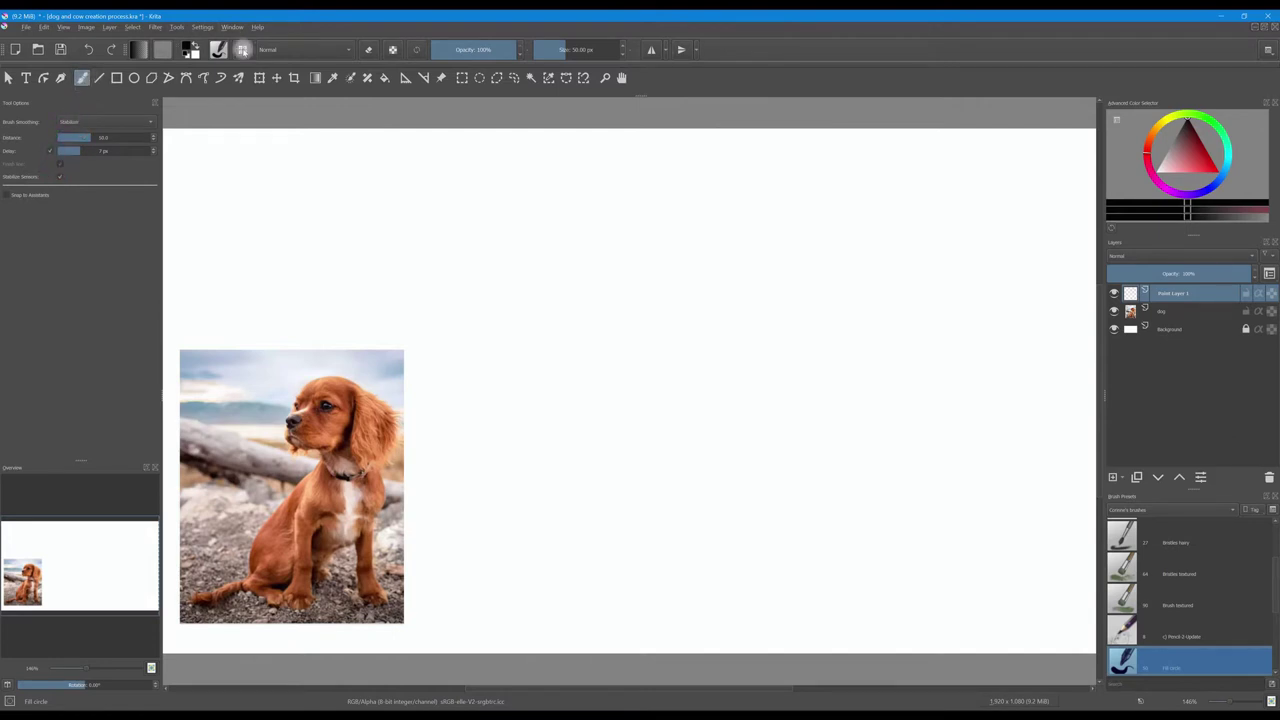
pyautogui.click(242, 50)
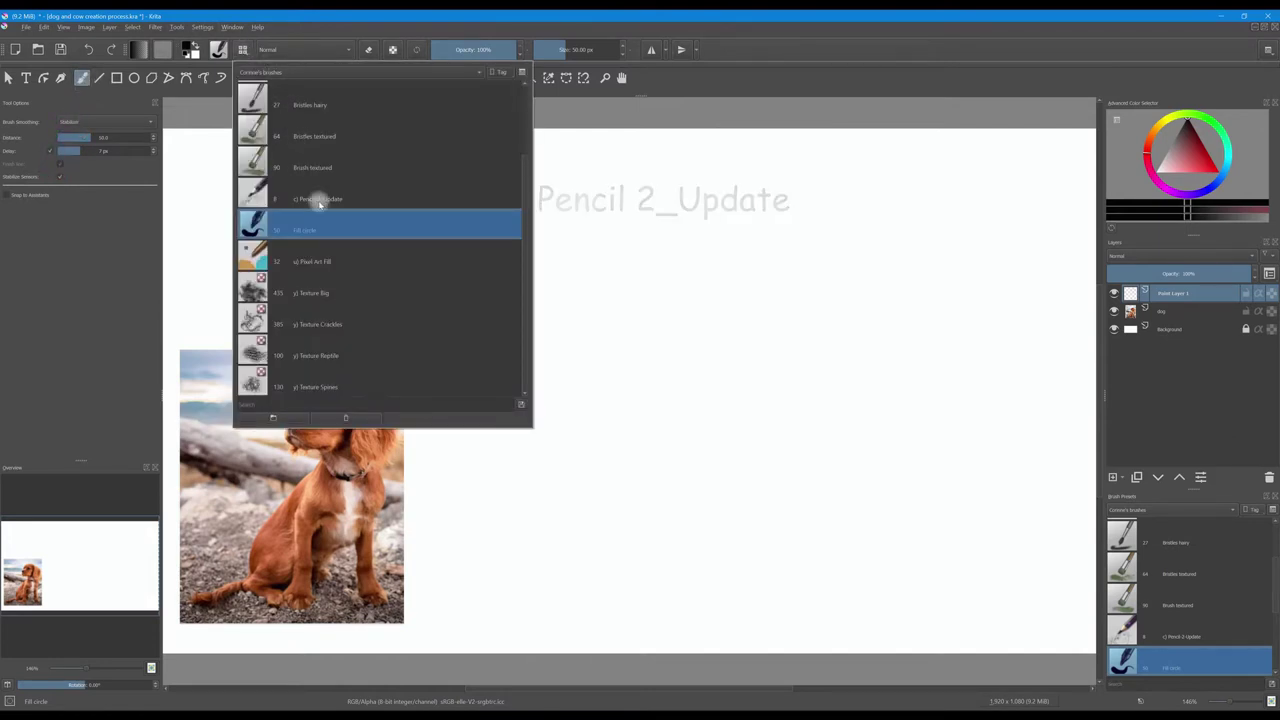
pyautogui.click(306, 199)
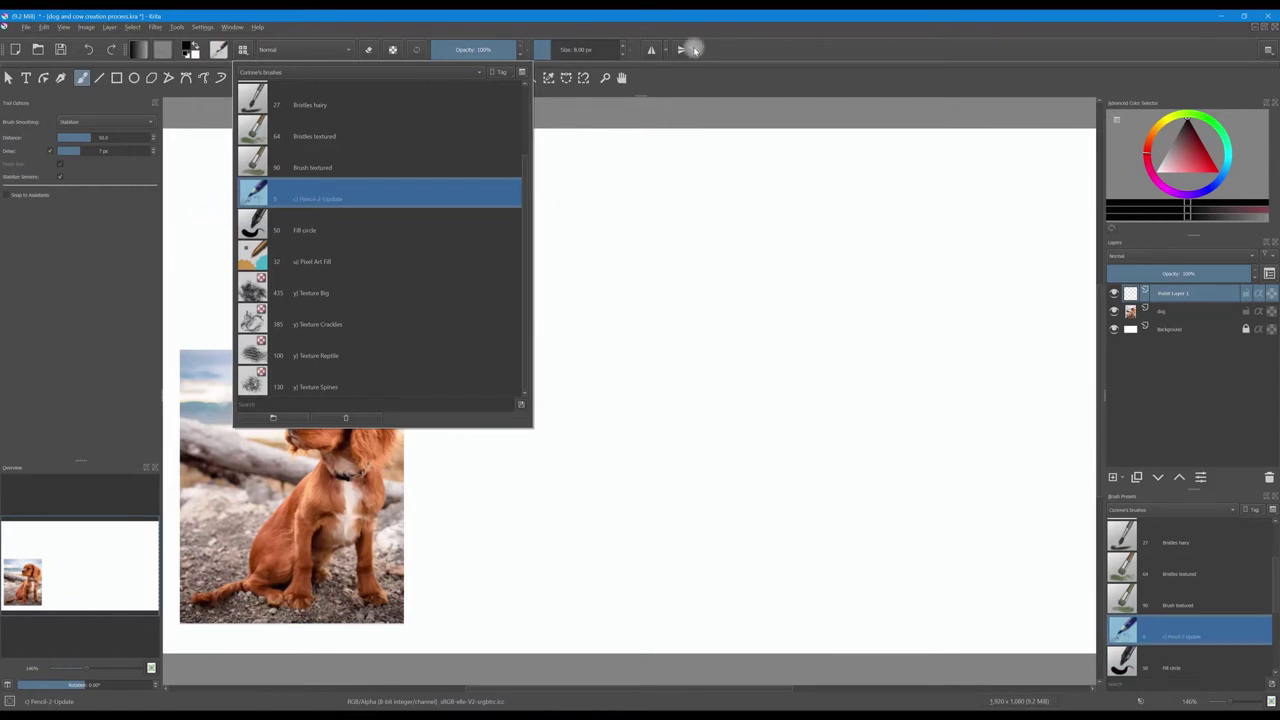
pyautogui.click(686, 86)
pyautogui.moveTo(565, 49); pyautogui.dragTo(584, 49)
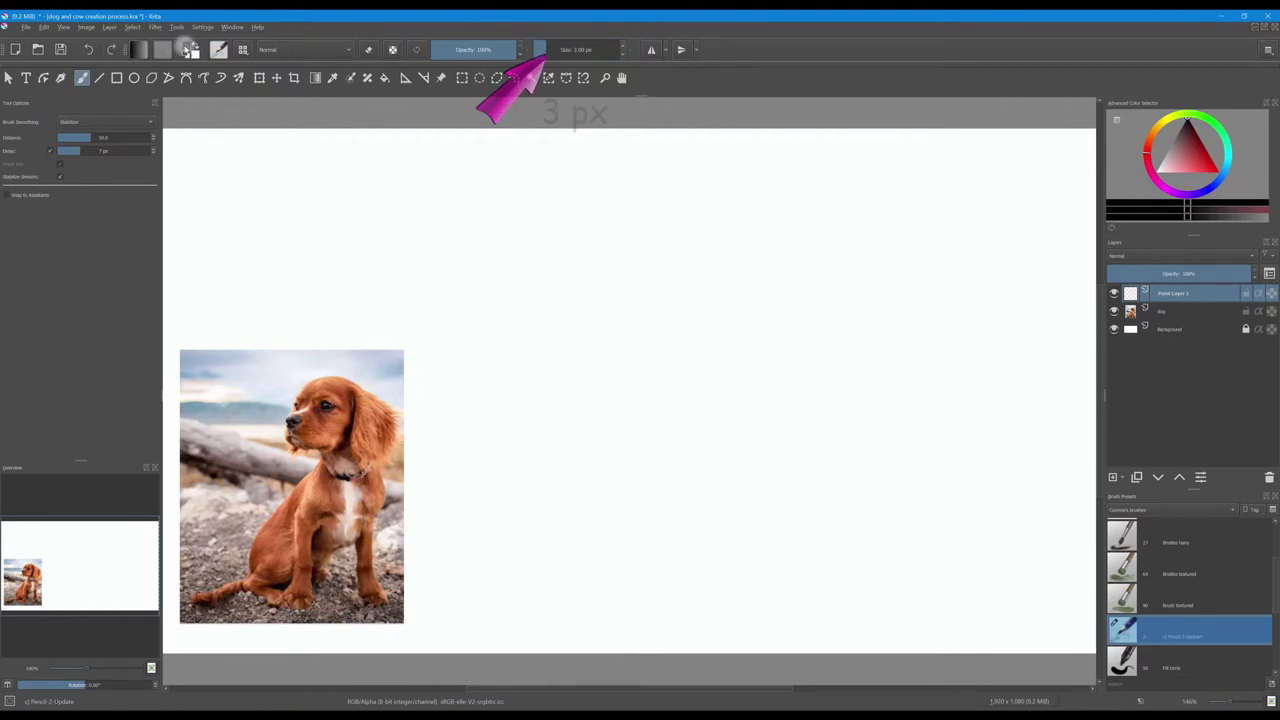
# Step: Sketch the dog's head, jaw, ear, chest, front leg, hind paw and eye, then lower the layer opacity
pyautogui.moveTo(535, 400)
pyautogui.mouseDown()
pyautogui.moveTo(562, 370)
pyautogui.moveTo(608, 371)
pyautogui.moveTo(640, 402)
pyautogui.moveTo(632, 455)
pyautogui.moveTo(520, 410)
pyautogui.moveTo(524, 428)
pyautogui.mouseUp()
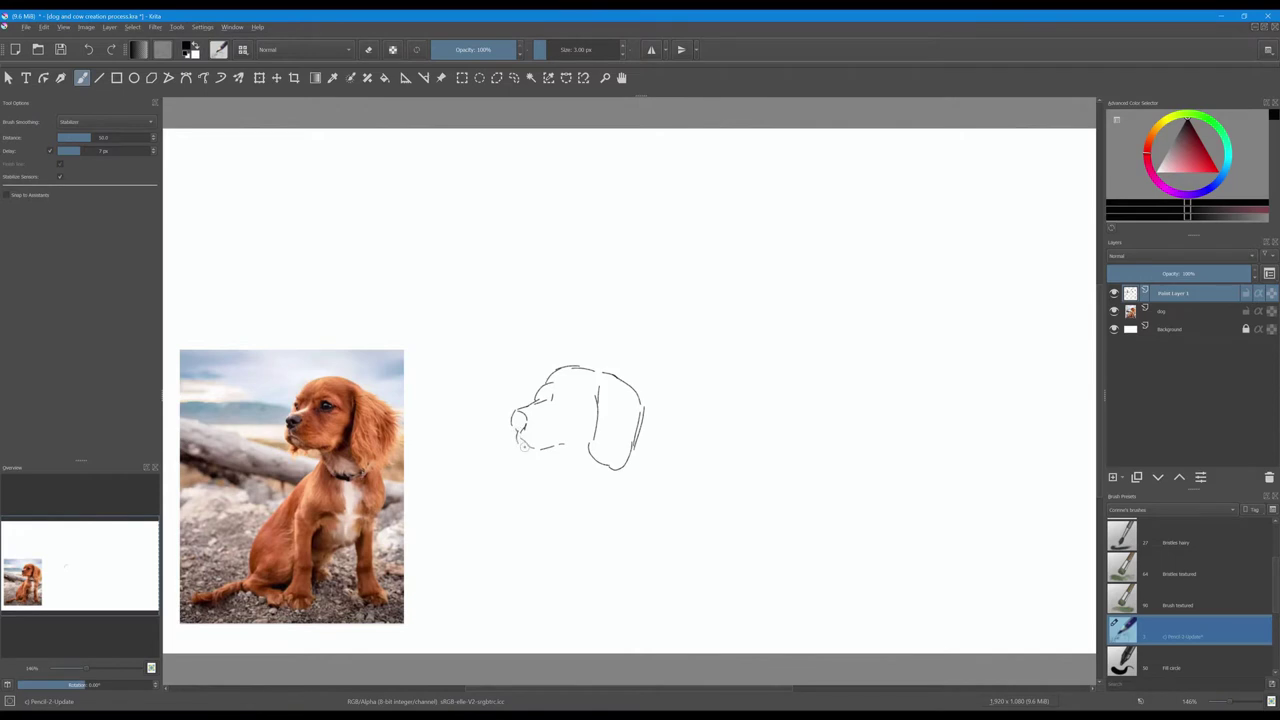
pyautogui.moveTo(516, 446)
pyautogui.mouseDown()
pyautogui.moveTo(576, 434)
pyautogui.moveTo(632, 490)
pyautogui.moveTo(625, 517)
pyautogui.mouseUp()
pyautogui.moveTo(558, 456)
pyautogui.mouseDown()
pyautogui.moveTo(476, 592)
pyautogui.moveTo(428, 612)
pyautogui.moveTo(484, 594)
pyautogui.moveTo(537, 621)
pyautogui.moveTo(557, 580)
pyautogui.mouseUp()
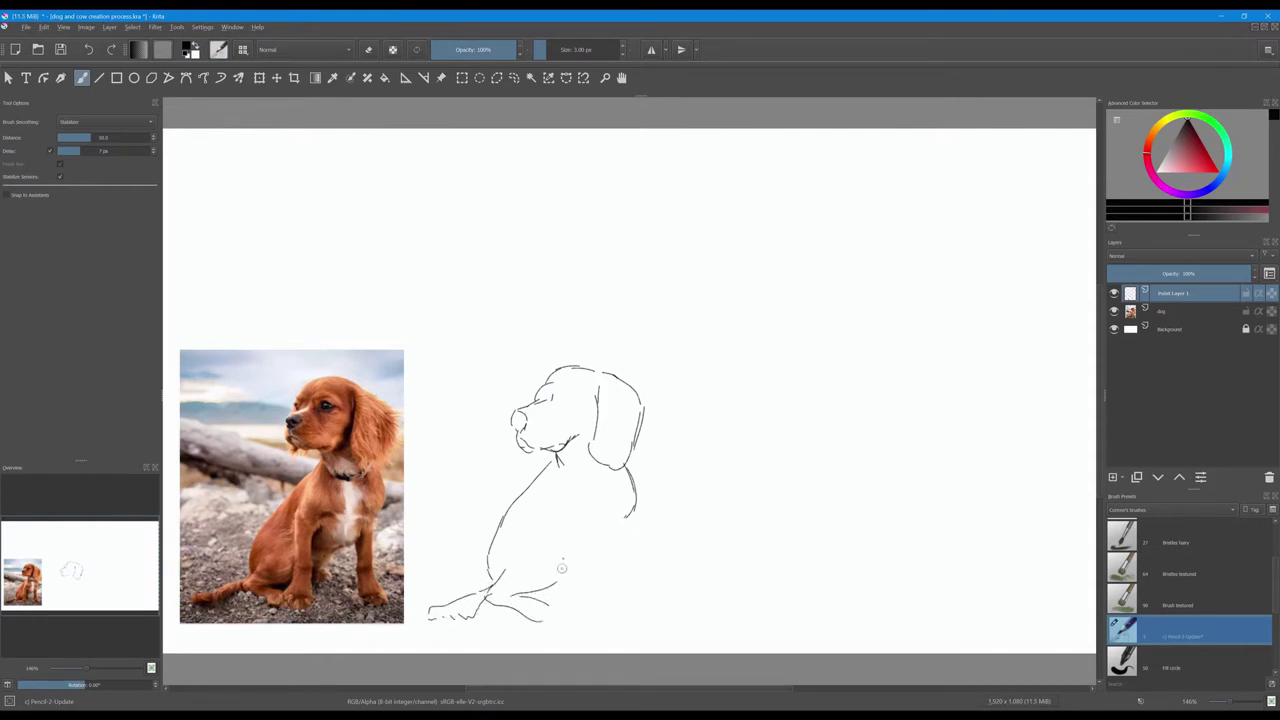
pyautogui.moveTo(550, 476)
pyautogui.mouseDown()
pyautogui.moveTo(550, 620)
pyautogui.moveTo(573, 587)
pyautogui.moveTo(577, 508)
pyautogui.moveTo(620, 506)
pyautogui.moveTo(606, 578)
pyautogui.moveTo(610, 614)
pyautogui.moveTo(629, 610)
pyautogui.mouseUp()
pyautogui.moveTo(577, 571); pyautogui.dragTo(579, 590)
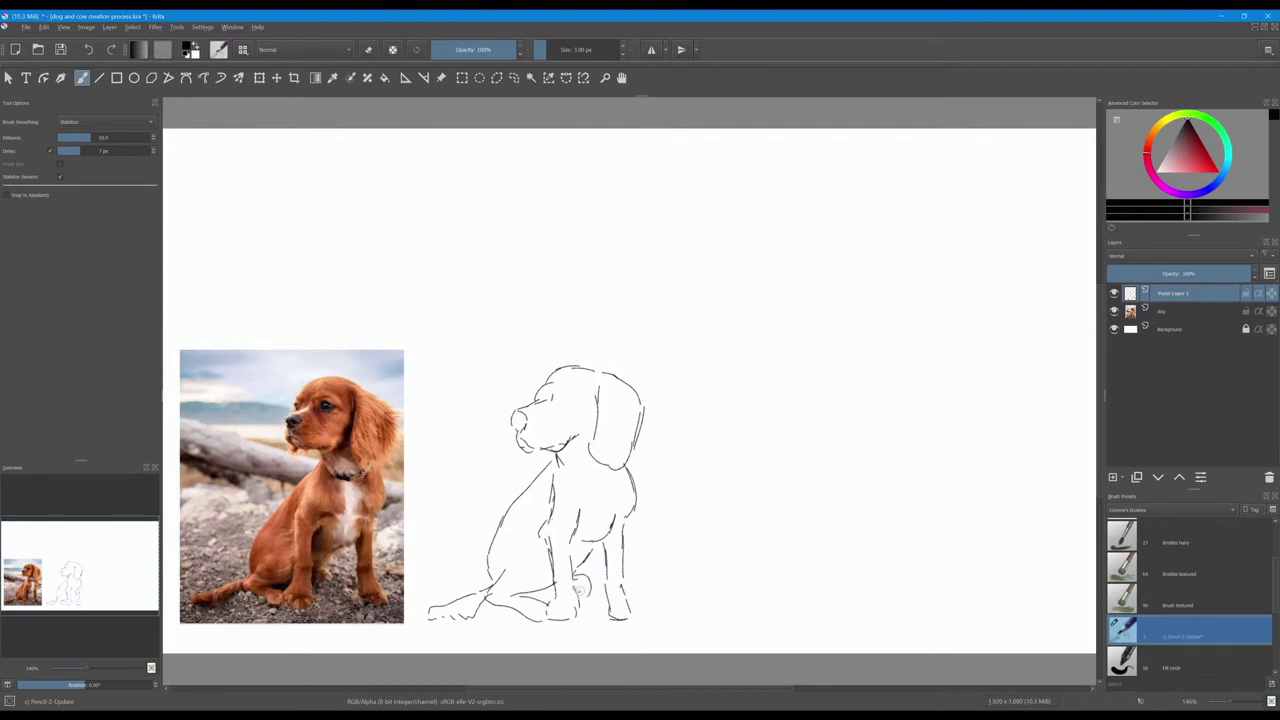
pyautogui.moveTo(559, 394); pyautogui.dragTo(530, 404)
pyautogui.moveTo(532, 449); pyautogui.dragTo(557, 458)
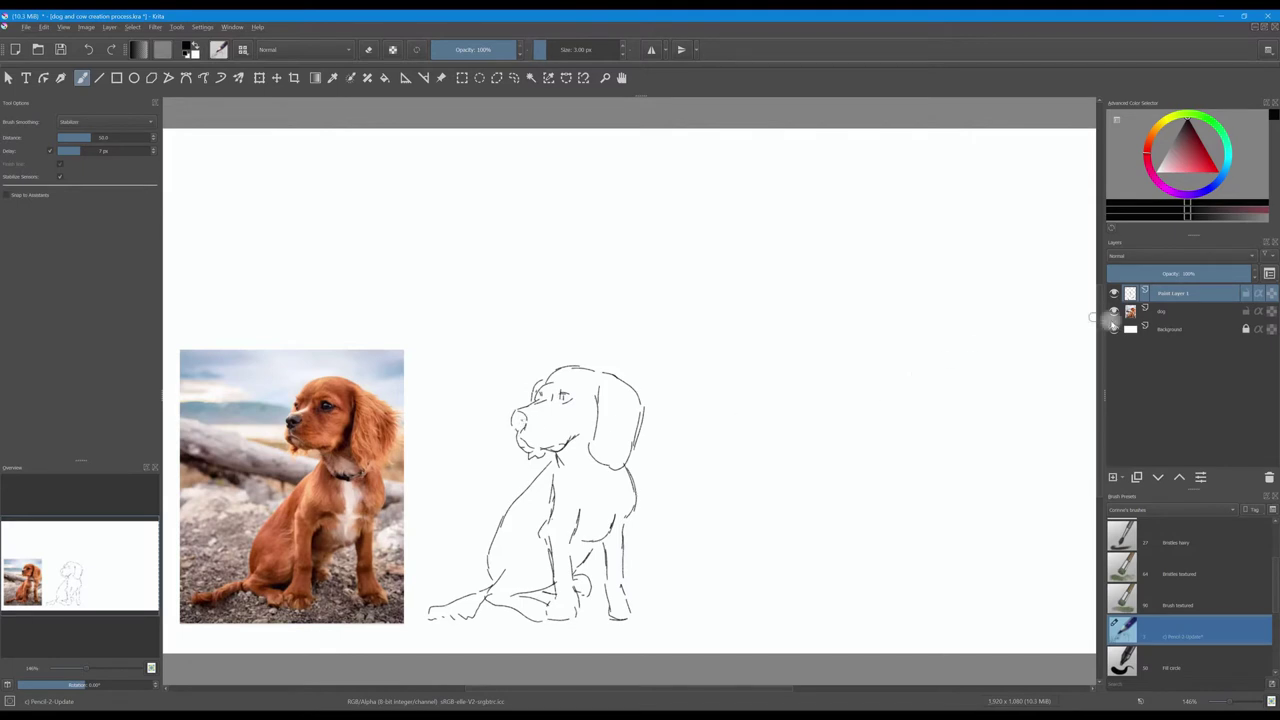
pyautogui.moveTo(1226, 275); pyautogui.dragTo(1176, 263)
# Step: Set the sketch layer opacity to 25% and hide the dog photo layer
pyautogui.click(1176, 264)
pyautogui.write('25')
pyautogui.press('Return')
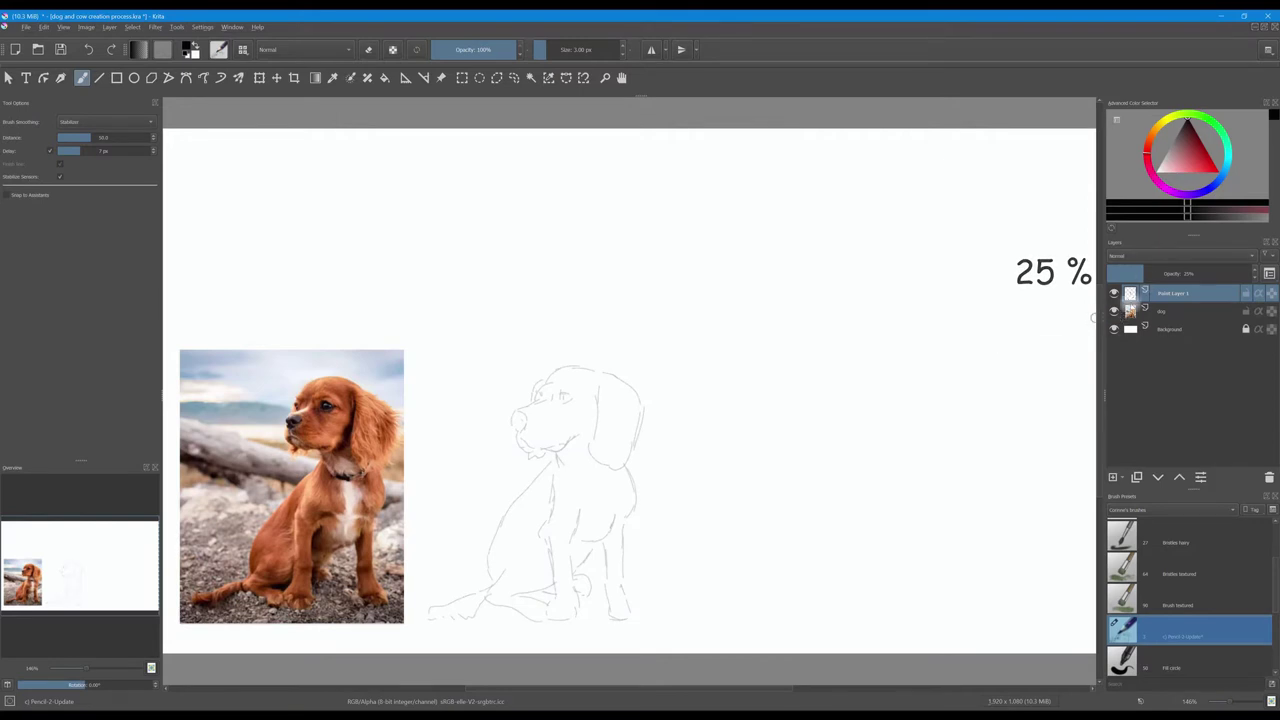
pyautogui.click(1114, 311)
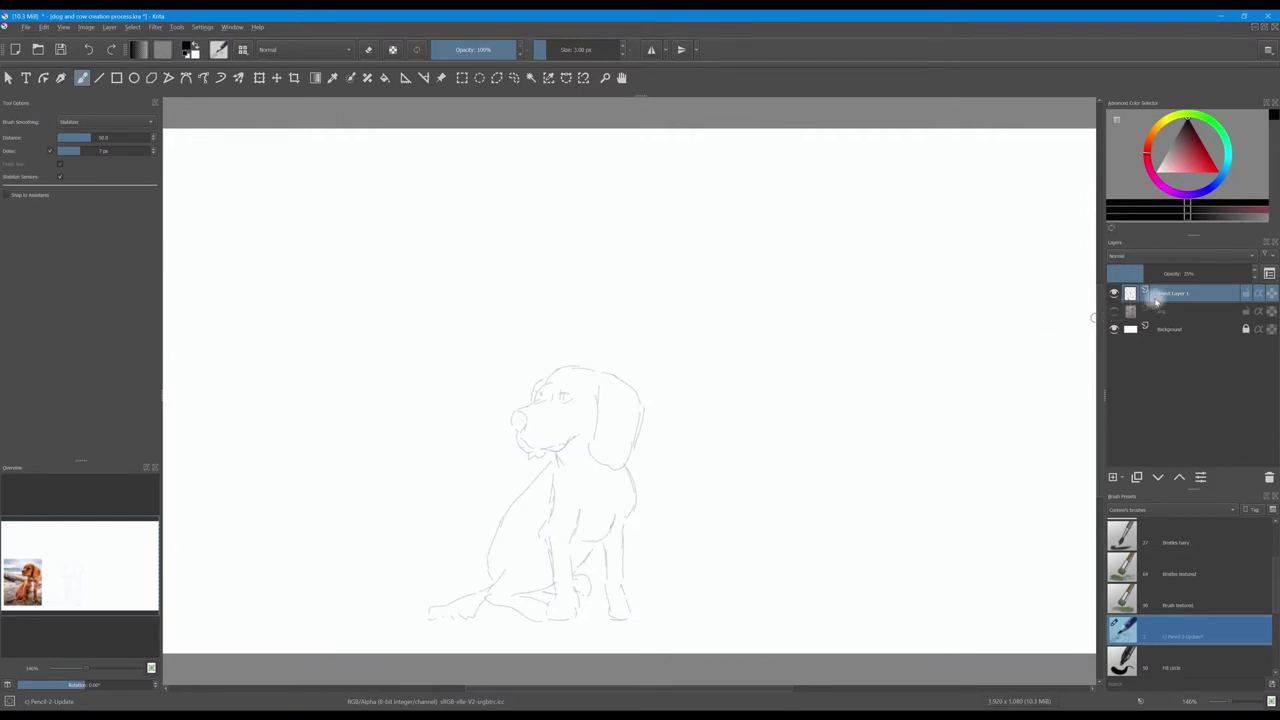
# Step: Move the sketch up and right toward the canvas centre and add a new paint layer above it
pyautogui.press('t')
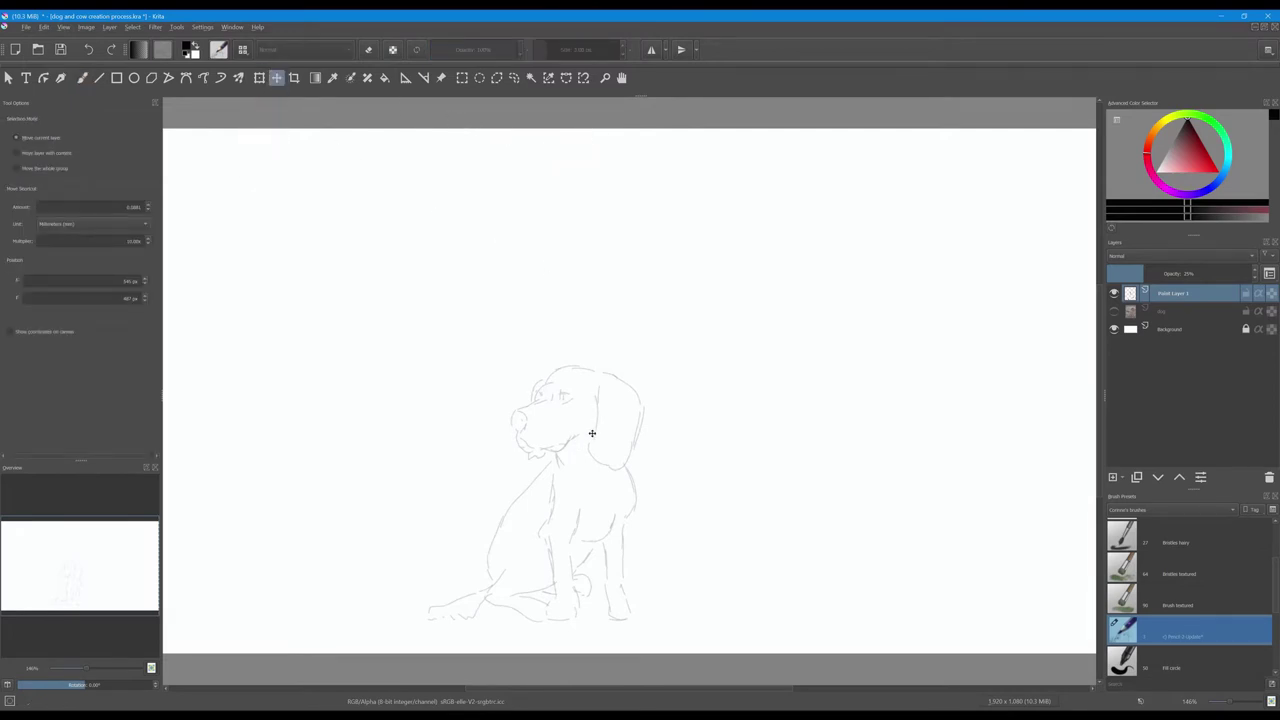
pyautogui.moveTo(581, 411)
pyautogui.mouseDown()
pyautogui.moveTo(642, 333)
pyautogui.moveTo(657, 341)
pyautogui.mouseUp()
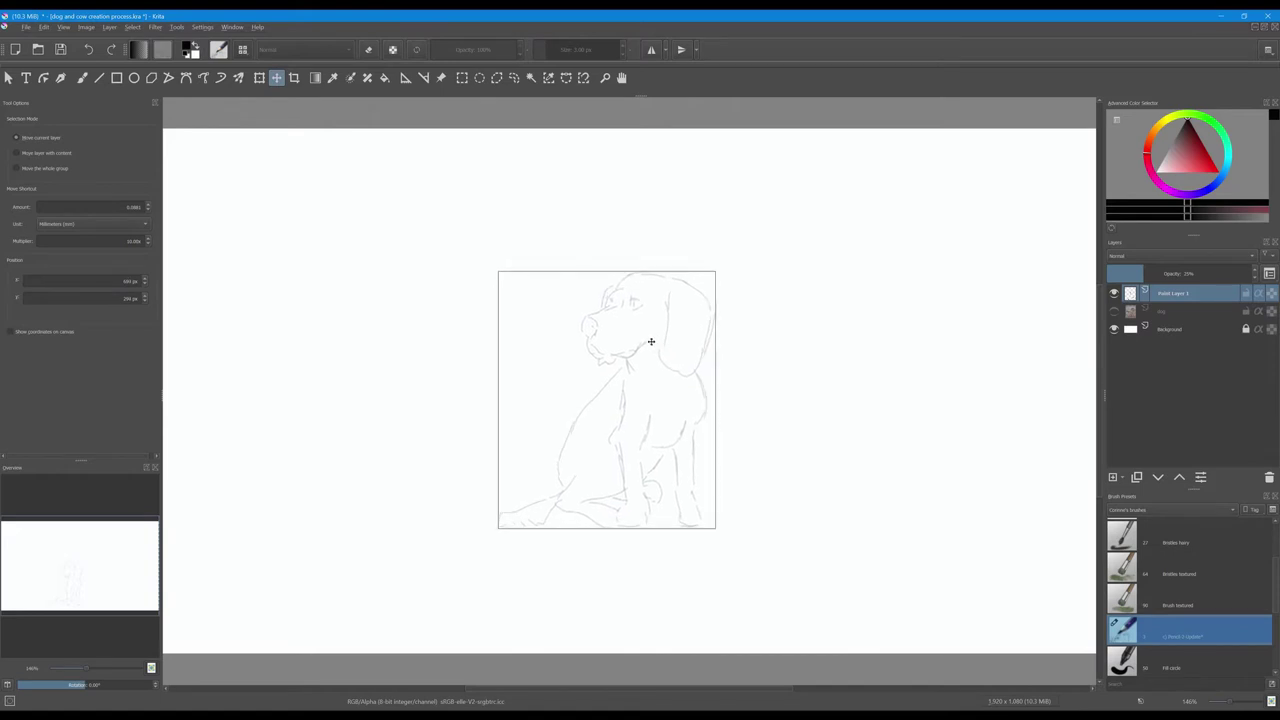
pyautogui.click(1113, 476)
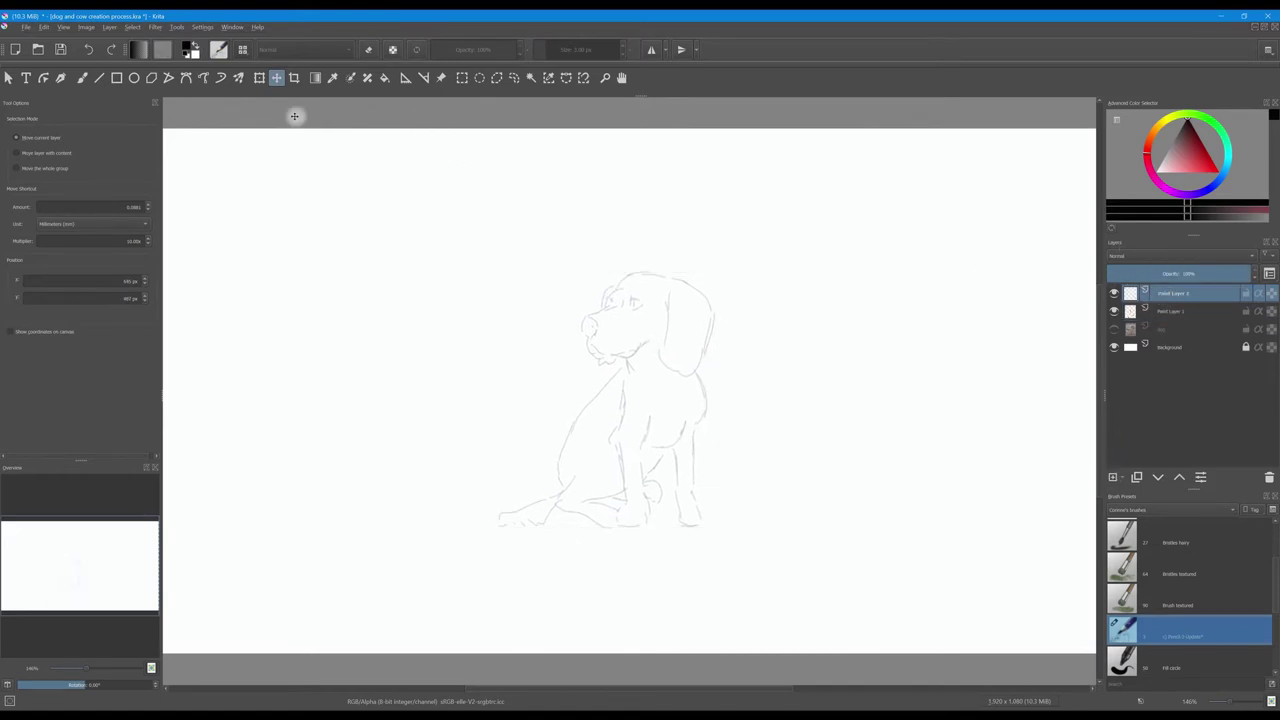
pyautogui.click(82, 78)
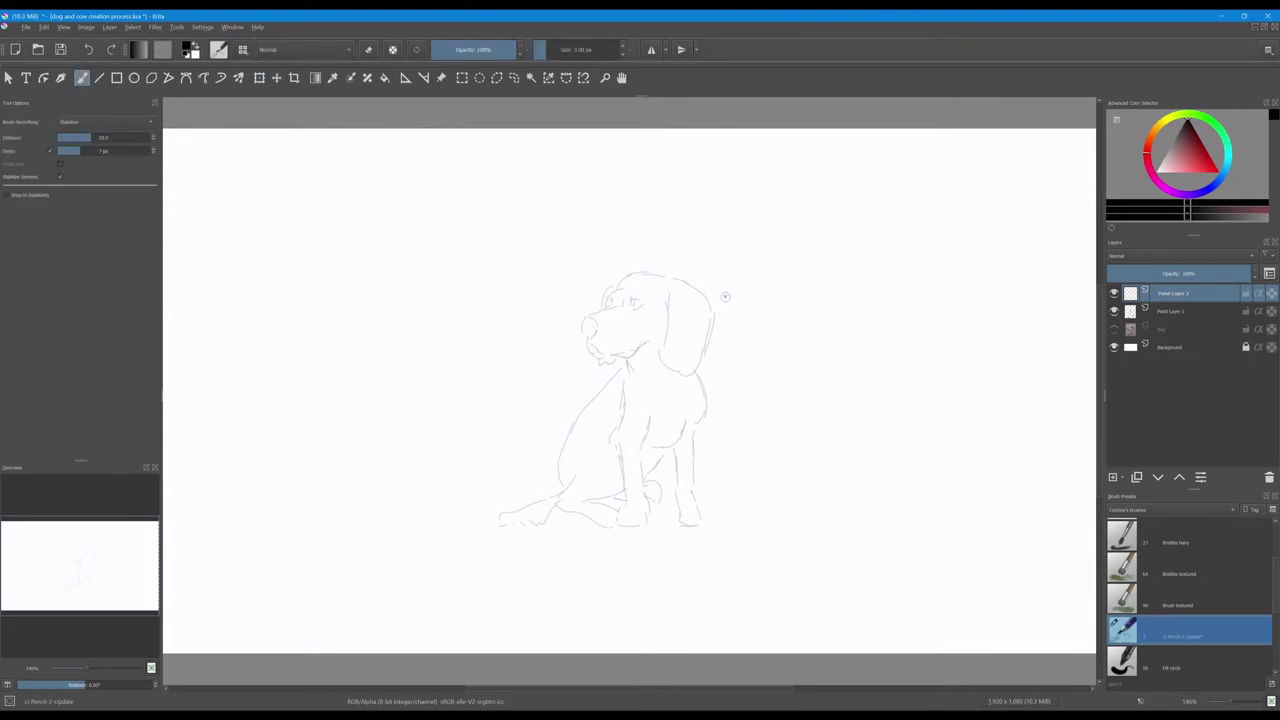
pyautogui.scroll(1, 620, 296)
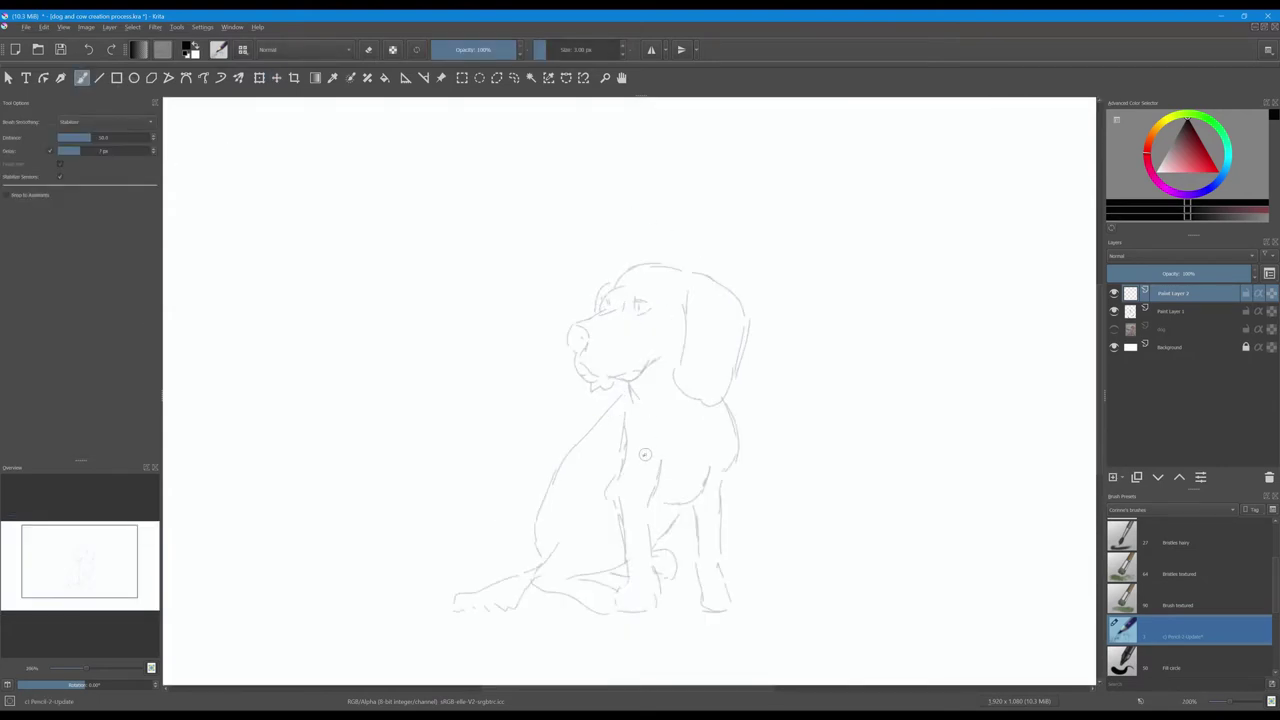
# Step: Zoom in and ink both eyes with the right iris, undoing one mistaken inner-eye stroke
pyautogui.scroll(1, 586, 380)
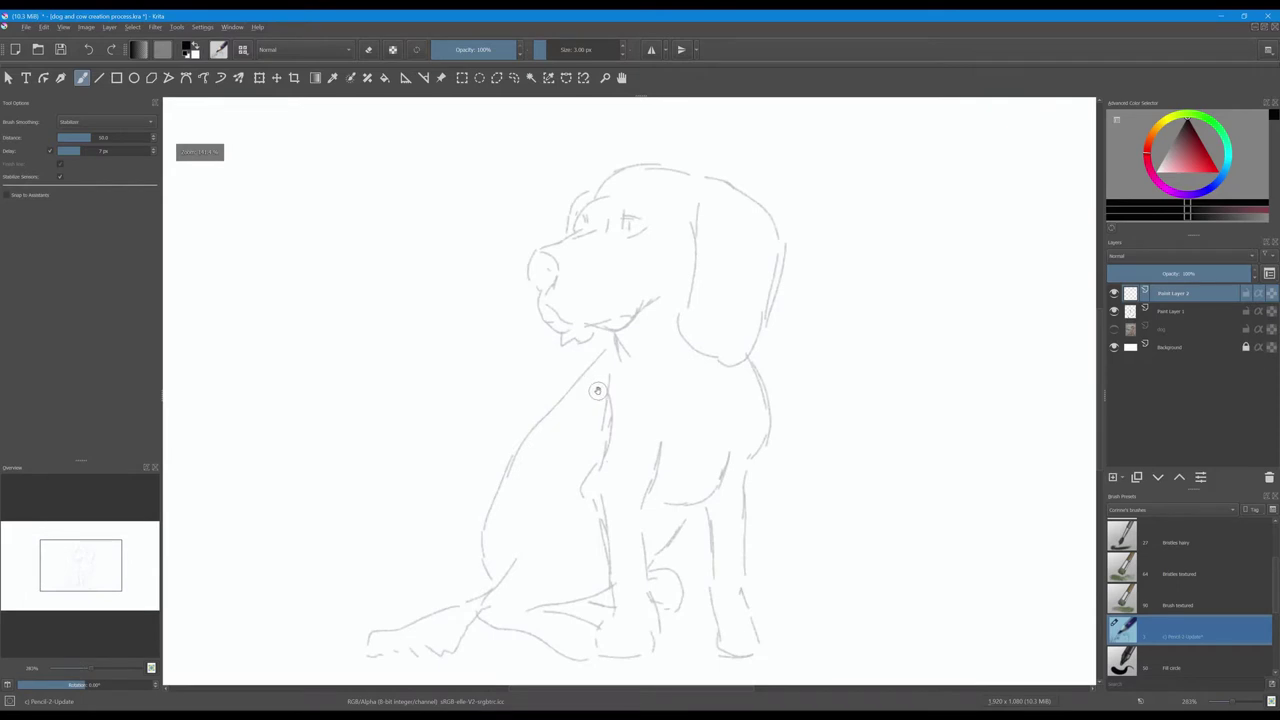
pyautogui.scroll(1, 621, 390)
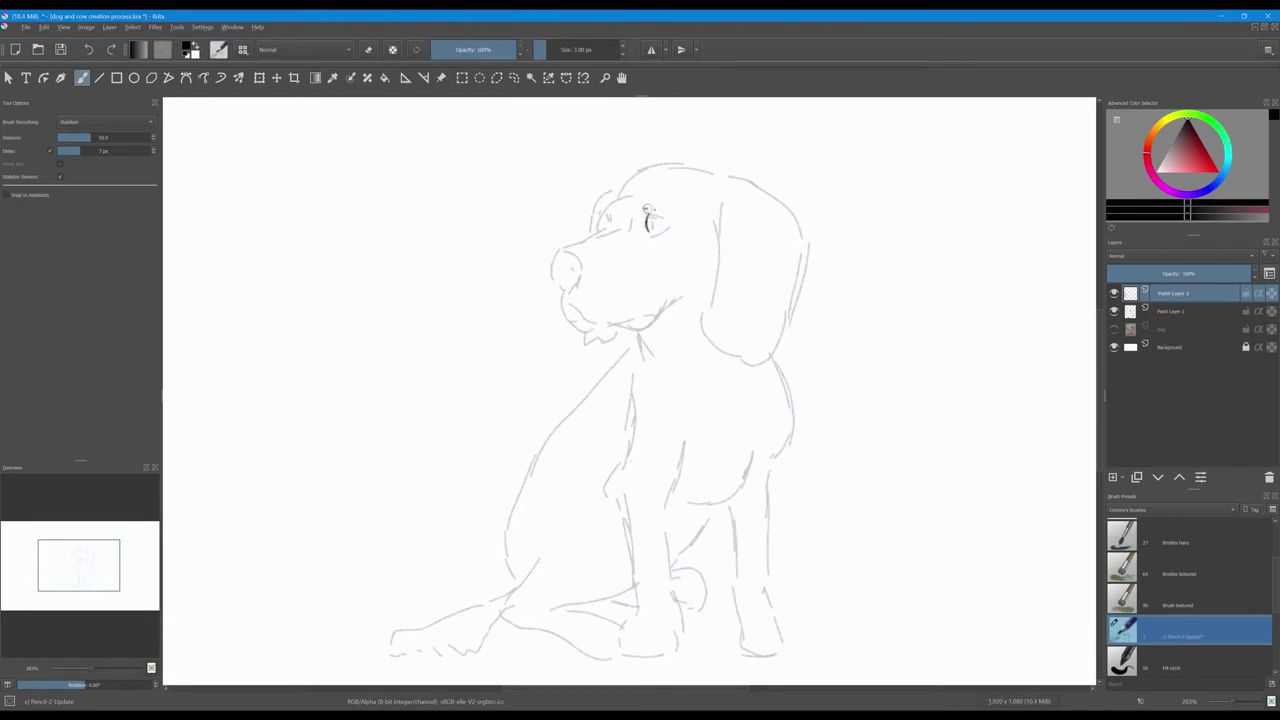
pyautogui.moveTo(673, 233)
pyautogui.mouseDown()
pyautogui.moveTo(682, 222)
pyautogui.moveTo(660, 235)
pyautogui.mouseUp()
pyautogui.moveTo(692, 214); pyautogui.dragTo(690, 221)
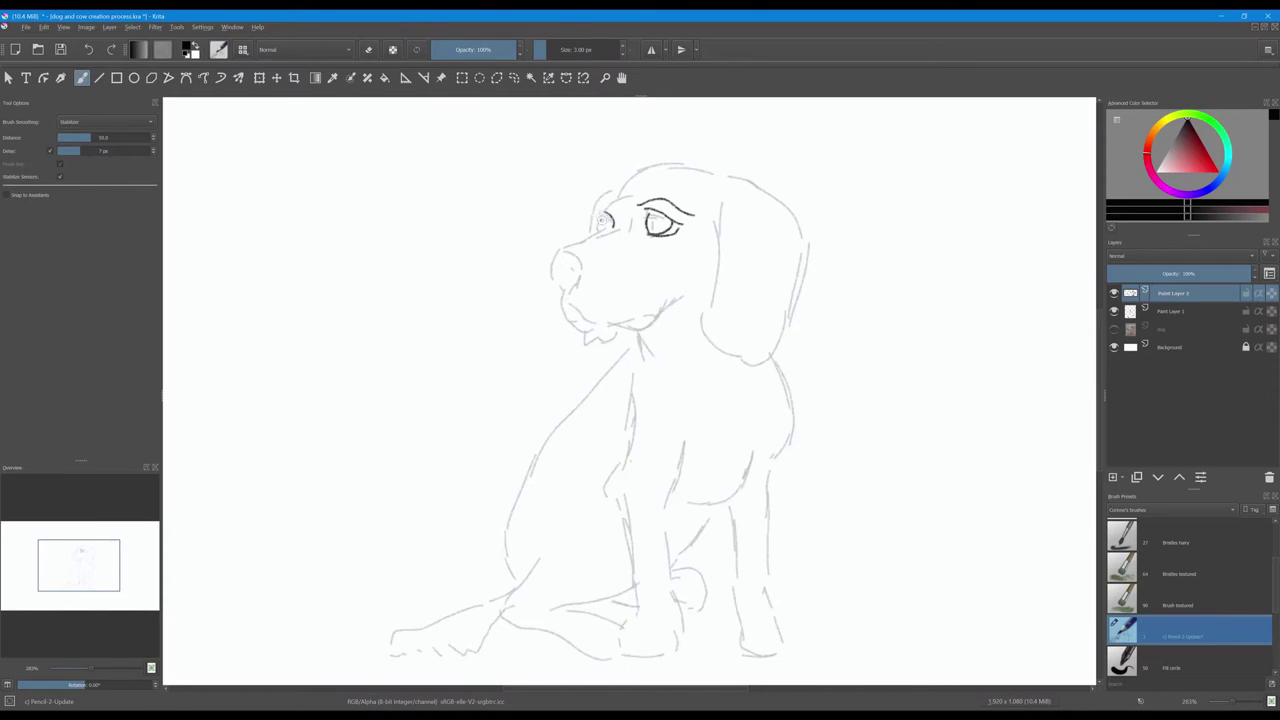
pyautogui.hotkey('ctrl', 'z')
pyautogui.moveTo(656, 214); pyautogui.dragTo(672, 232)
pyautogui.moveTo(598, 215); pyautogui.dragTo(612, 210)
pyautogui.moveTo(666, 230); pyautogui.dragTo(688, 220)
pyautogui.moveTo(652, 214); pyautogui.dragTo(656, 230)
pyautogui.moveTo(600, 232); pyautogui.dragTo(622, 200)
# Step: Ink the right eye's upper lid, the ear's outer and inner edges, and the line beside the left eye
pyautogui.moveTo(640, 205)
pyautogui.mouseDown()
pyautogui.moveTo(660, 200)
pyautogui.moveTo(655, 160)
pyautogui.moveTo(705, 168)
pyautogui.mouseUp()
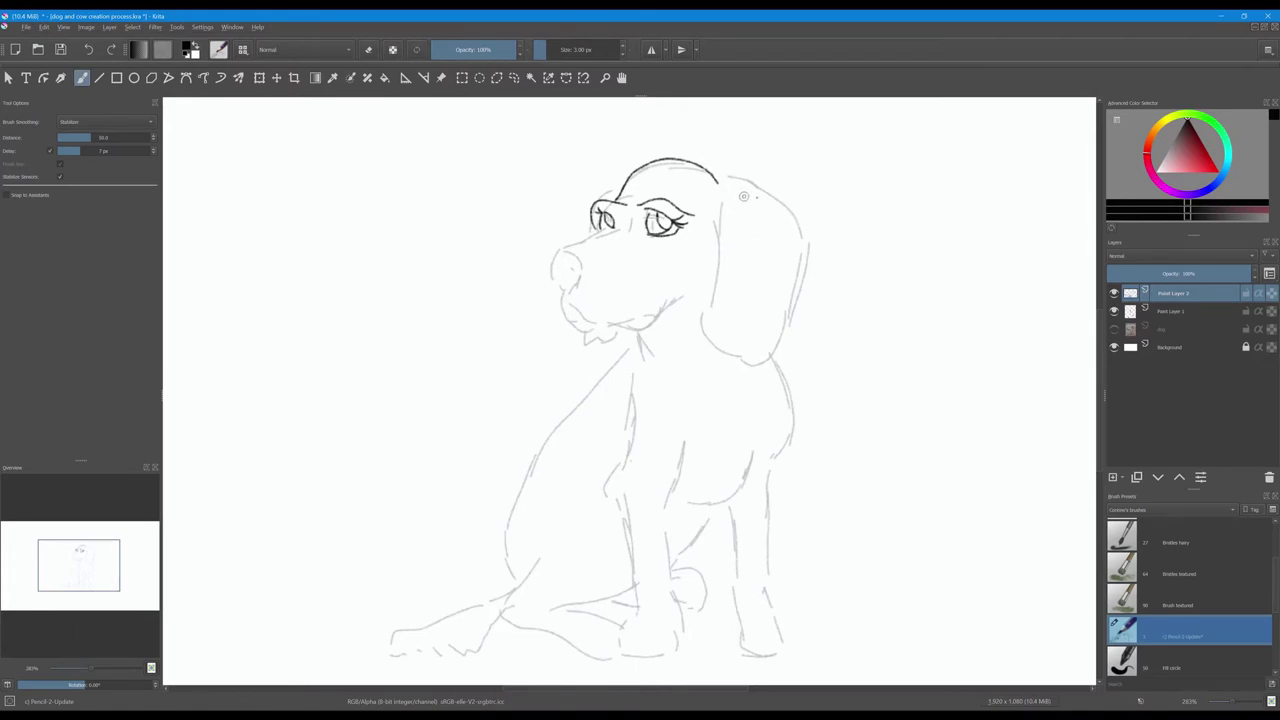
pyautogui.moveTo(720, 181)
pyautogui.mouseDown()
pyautogui.moveTo(766, 192)
pyautogui.moveTo(786, 230)
pyautogui.moveTo(772, 300)
pyautogui.moveTo(788, 347)
pyautogui.mouseUp()
pyautogui.moveTo(705, 211)
pyautogui.mouseDown()
pyautogui.moveTo(700, 320)
pyautogui.moveTo(772, 368)
pyautogui.moveTo(787, 320)
pyautogui.moveTo(768, 314)
pyautogui.mouseUp()
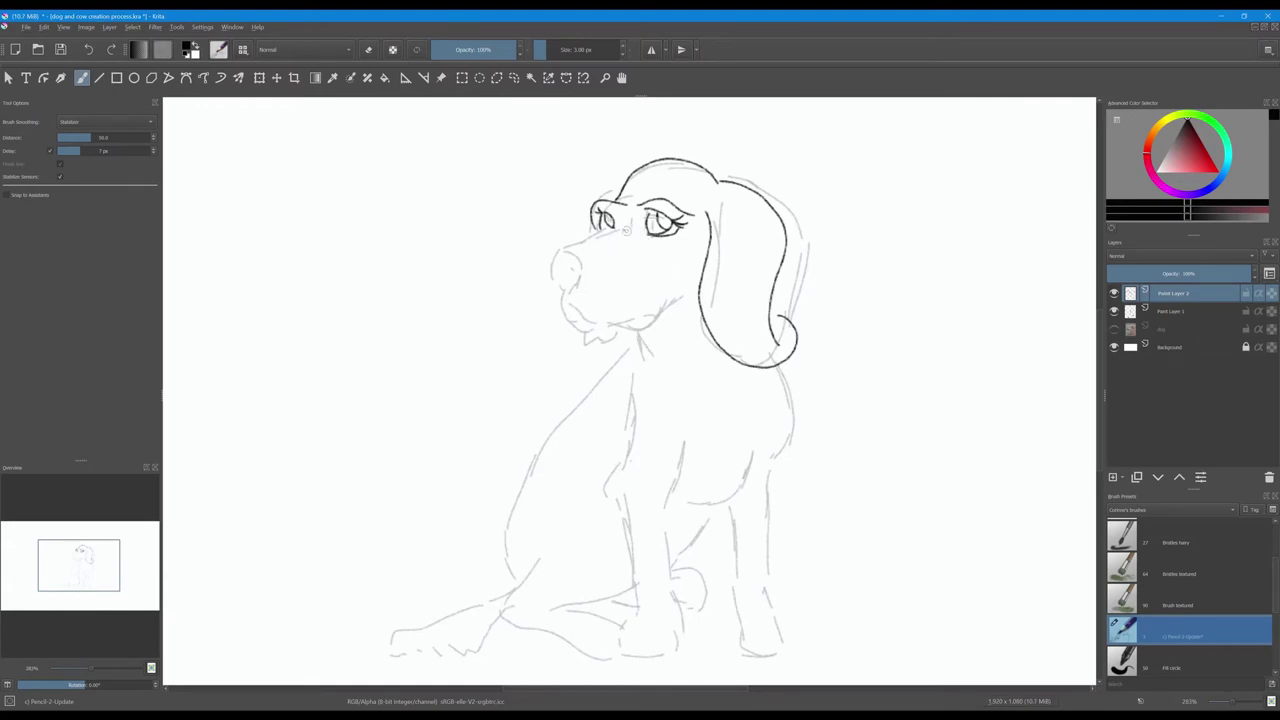
pyautogui.moveTo(637, 234)
pyautogui.mouseDown()
pyautogui.moveTo(566, 241)
pyautogui.moveTo(545, 290)
pyautogui.moveTo(582, 280)
pyautogui.moveTo(578, 246)
pyautogui.moveTo(546, 246)
pyautogui.mouseUp()
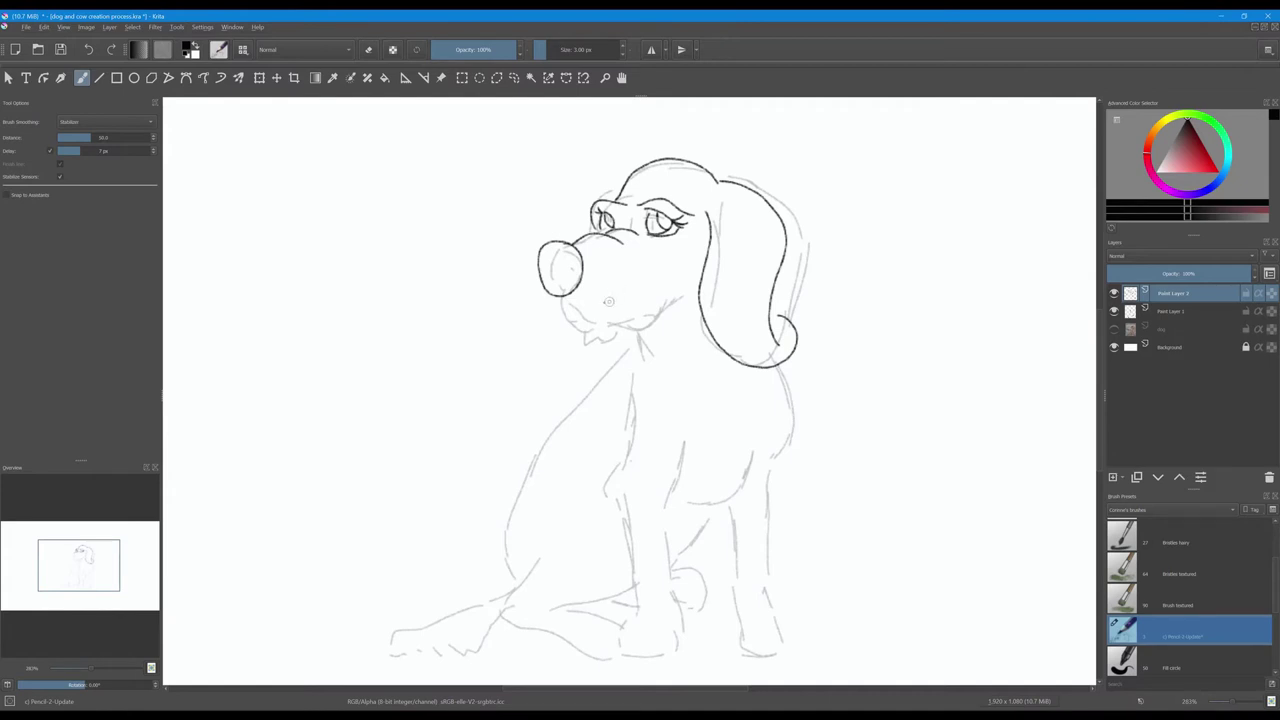
# Step: Ink the jaw under the nose, the smile, the cheek down to the chin and the collar lines
pyautogui.moveTo(570, 298)
pyautogui.mouseDown()
pyautogui.moveTo(586, 328)
pyautogui.moveTo(650, 328)
pyautogui.moveTo(670, 276)
pyautogui.mouseUp()
pyautogui.moveTo(672, 266); pyautogui.dragTo(689, 262)
pyautogui.moveTo(558, 296)
pyautogui.mouseDown()
pyautogui.moveTo(561, 330)
pyautogui.moveTo(612, 338)
pyautogui.mouseUp()
pyautogui.moveTo(672, 280); pyautogui.dragTo(652, 337)
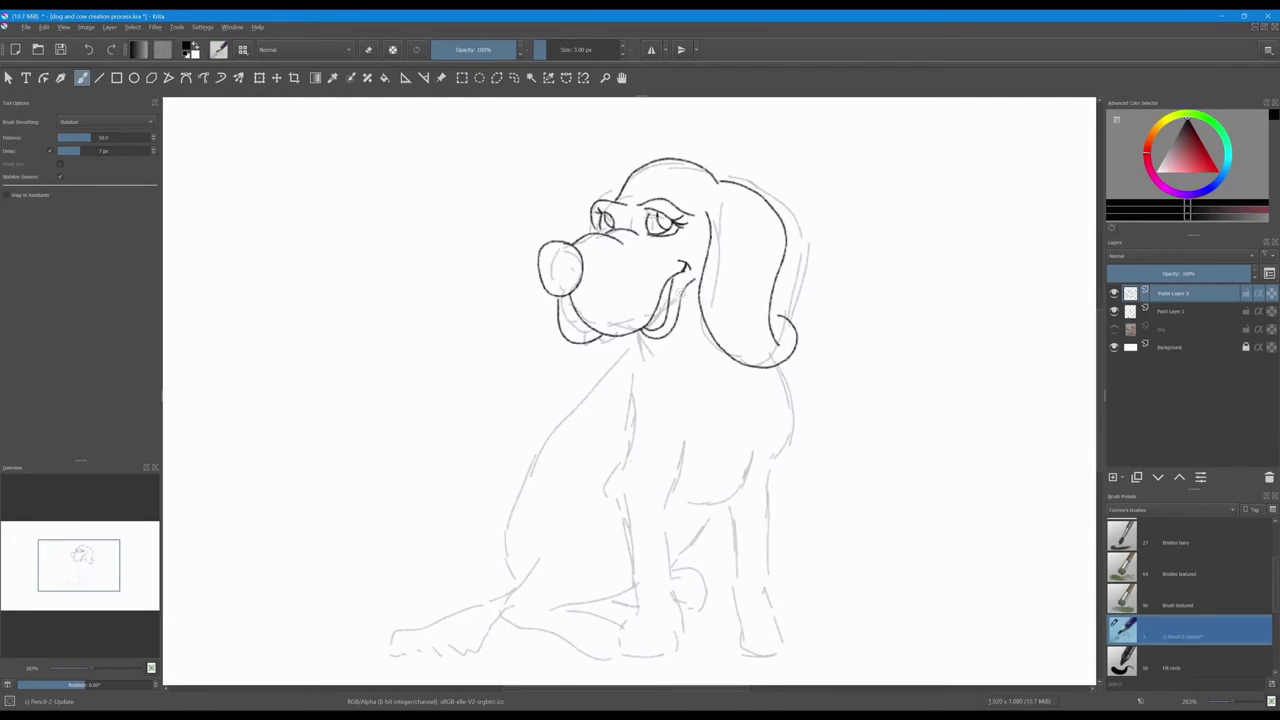
pyautogui.moveTo(684, 295); pyautogui.dragTo(684, 330)
pyautogui.moveTo(684, 326)
pyautogui.mouseDown()
pyautogui.moveTo(664, 344)
pyautogui.moveTo(688, 370)
pyautogui.moveTo(724, 368)
pyautogui.moveTo(726, 348)
pyautogui.moveTo(734, 360)
pyautogui.mouseUp()
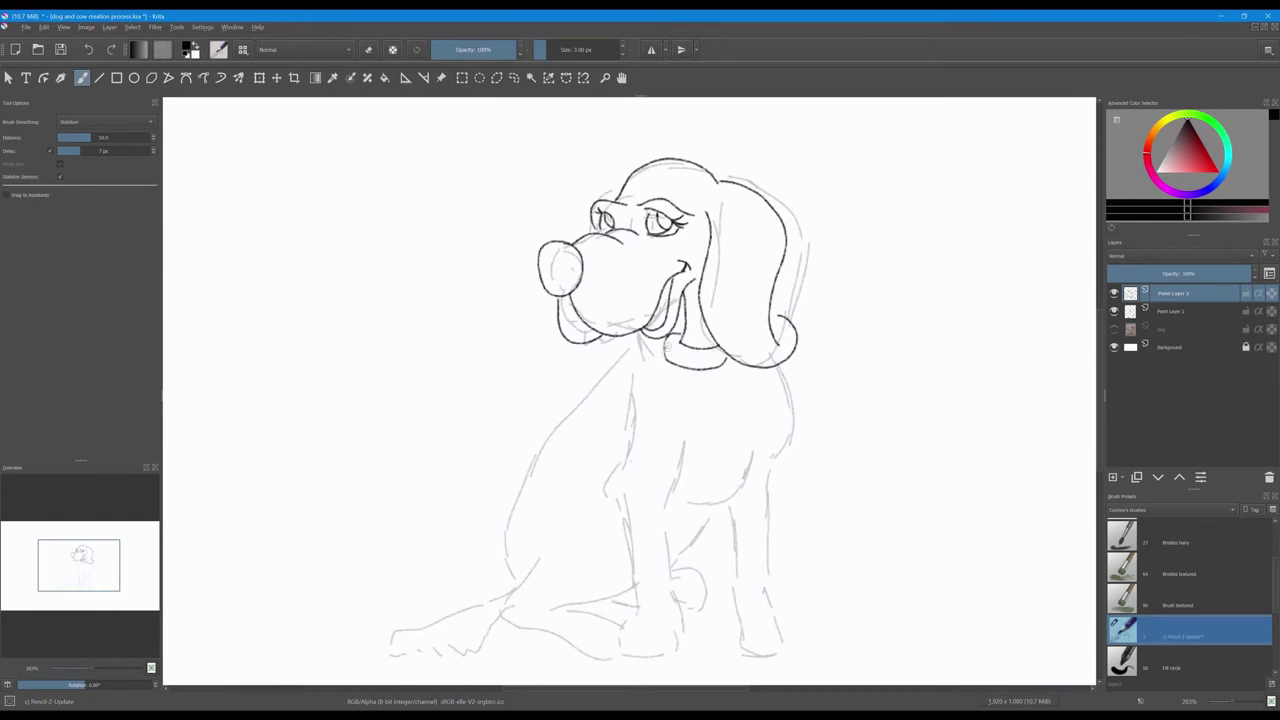
# Step: Ink the neck, chest, back and front leg lines down toward the paw
pyautogui.moveTo(661, 338)
pyautogui.mouseDown()
pyautogui.moveTo(621, 375)
pyautogui.moveTo(605, 414)
pyautogui.moveTo(655, 451)
pyautogui.mouseUp()
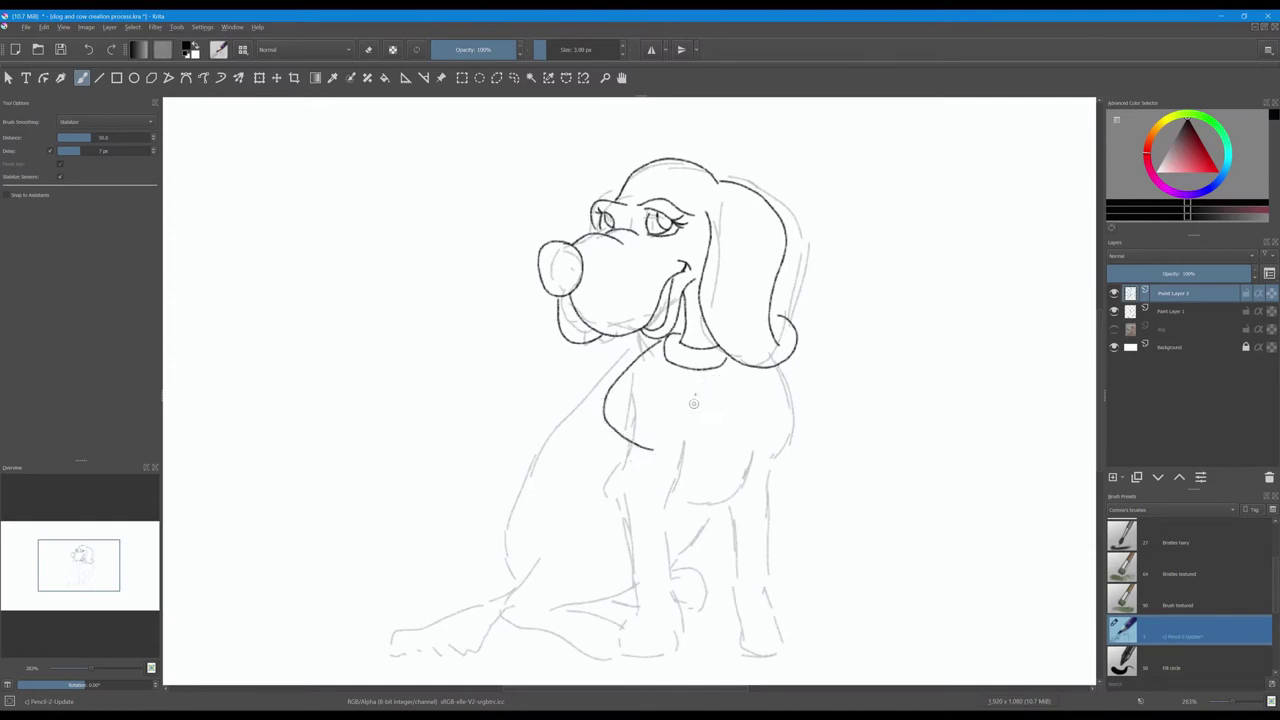
pyautogui.moveTo(692, 385); pyautogui.dragTo(686, 411)
pyautogui.moveTo(687, 410)
pyautogui.mouseDown()
pyautogui.moveTo(722, 468)
pyautogui.moveTo(674, 518)
pyautogui.moveTo(620, 486)
pyautogui.moveTo(637, 452)
pyautogui.moveTo(664, 493)
pyautogui.moveTo(668, 468)
pyautogui.mouseUp()
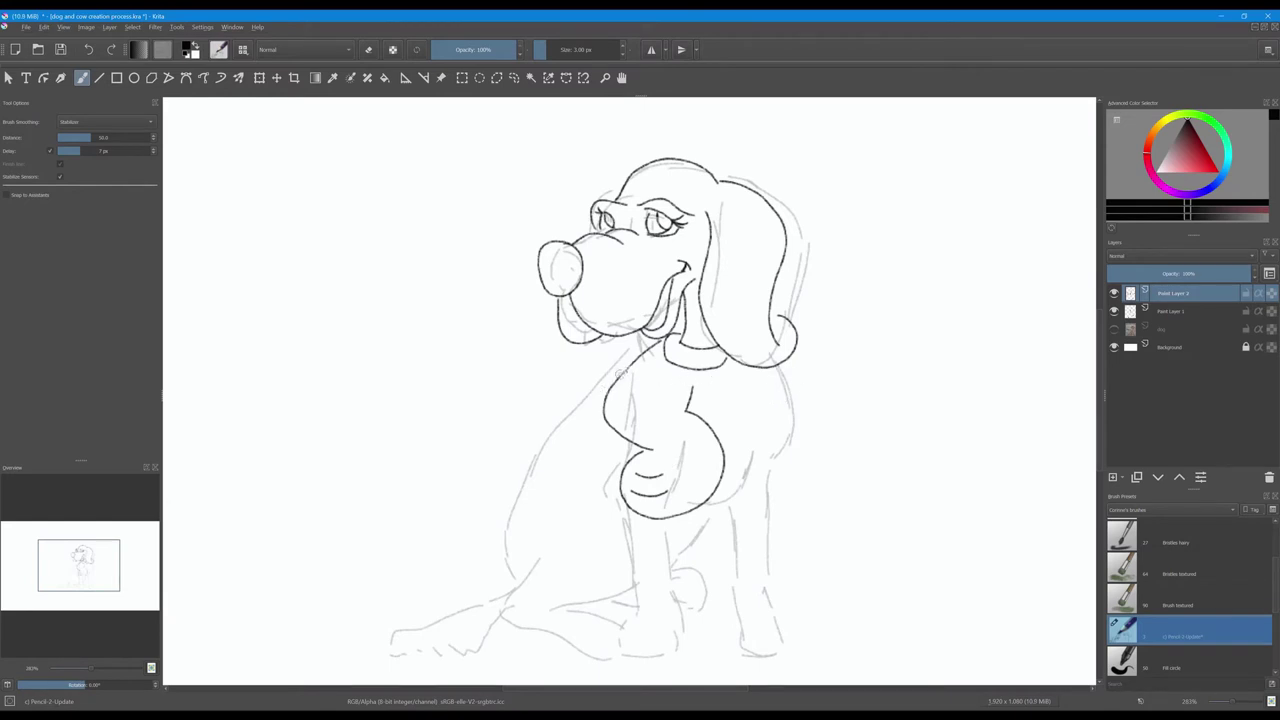
pyautogui.moveTo(620, 372)
pyautogui.mouseDown()
pyautogui.moveTo(570, 424)
pyautogui.moveTo(521, 540)
pyautogui.mouseUp()
pyautogui.moveTo(758, 371); pyautogui.dragTo(727, 451)
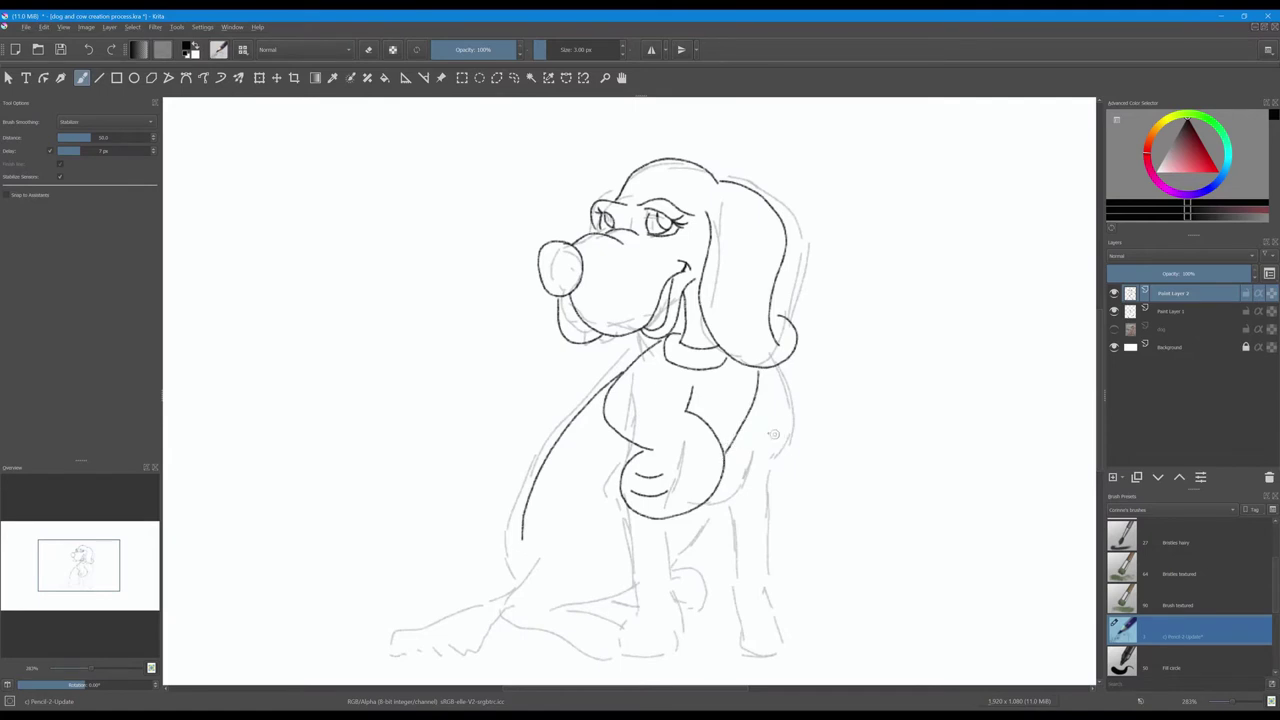
pyautogui.moveTo(750, 414); pyautogui.dragTo(755, 578)
pyautogui.moveTo(713, 490)
pyautogui.mouseDown()
pyautogui.moveTo(716, 590)
pyautogui.moveTo(772, 576)
pyautogui.moveTo(800, 612)
pyautogui.moveTo(760, 640)
pyautogui.moveTo(720, 627)
pyautogui.moveTo(716, 590)
pyautogui.moveTo(782, 622)
pyautogui.moveTo(765, 622)
pyautogui.mouseUp()
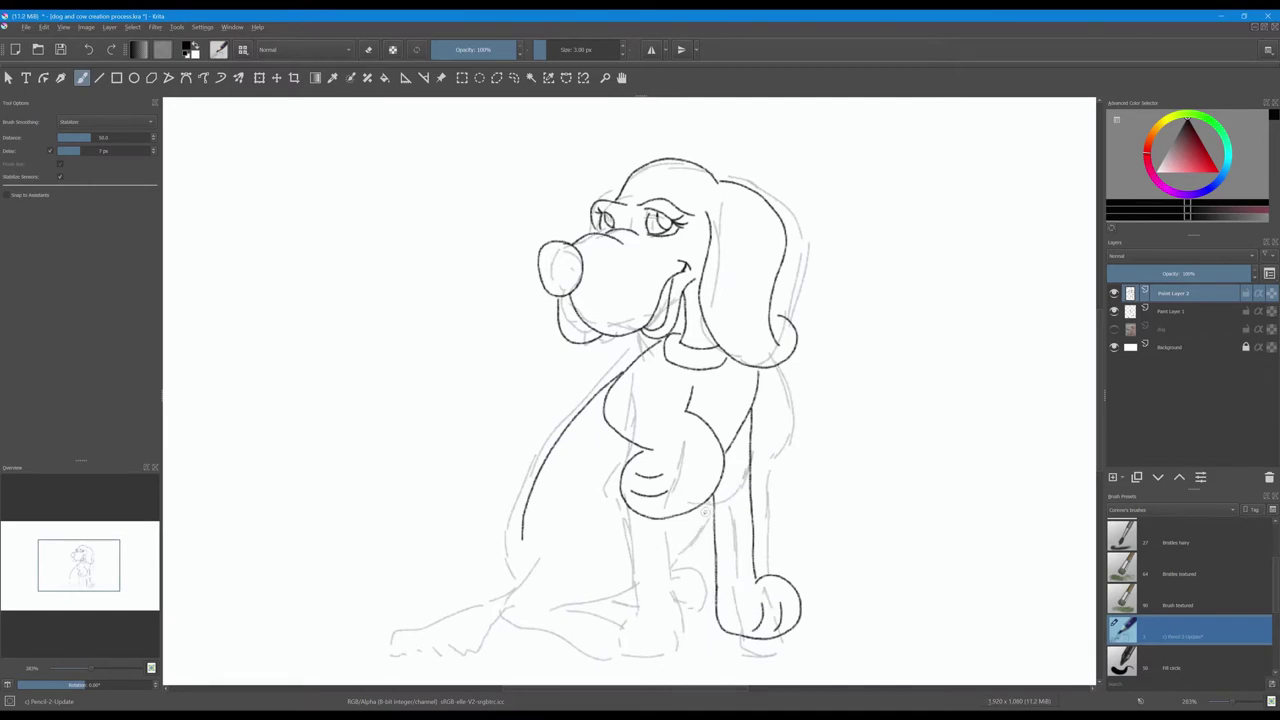
pyautogui.moveTo(700, 506)
pyautogui.mouseDown()
pyautogui.moveTo(628, 590)
pyautogui.moveTo(591, 605)
pyautogui.mouseUp()
# Step: Ink the haunch, hind paws with rounded toes, tail, belly curve and front paw details
pyautogui.moveTo(606, 596)
pyautogui.mouseDown()
pyautogui.moveTo(600, 522)
pyautogui.moveTo(506, 525)
pyautogui.moveTo(487, 603)
pyautogui.moveTo(524, 645)
pyautogui.moveTo(665, 650)
pyautogui.mouseUp()
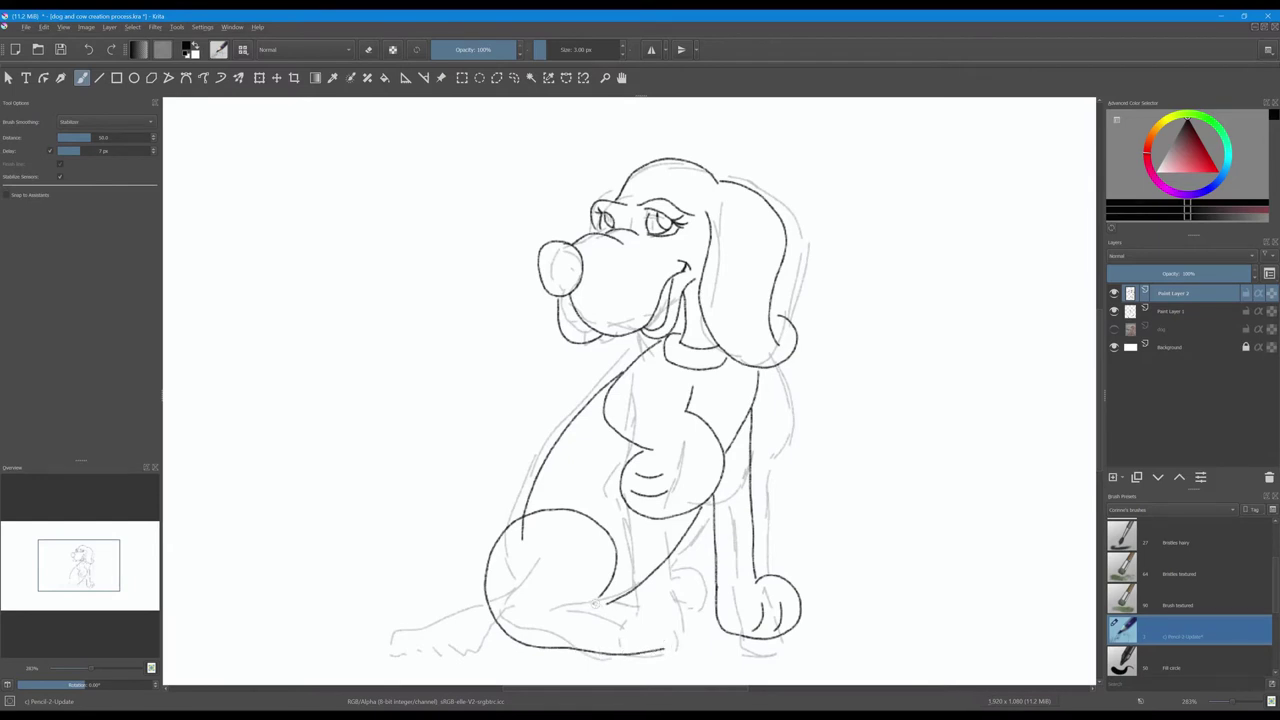
pyautogui.moveTo(572, 606)
pyautogui.mouseDown()
pyautogui.moveTo(628, 606)
pyautogui.moveTo(630, 646)
pyautogui.mouseUp()
pyautogui.moveTo(630, 602)
pyautogui.mouseDown()
pyautogui.moveTo(652, 615)
pyautogui.moveTo(645, 650)
pyautogui.mouseUp()
pyautogui.moveTo(634, 604)
pyautogui.mouseDown()
pyautogui.moveTo(678, 630)
pyautogui.moveTo(658, 652)
pyautogui.mouseUp()
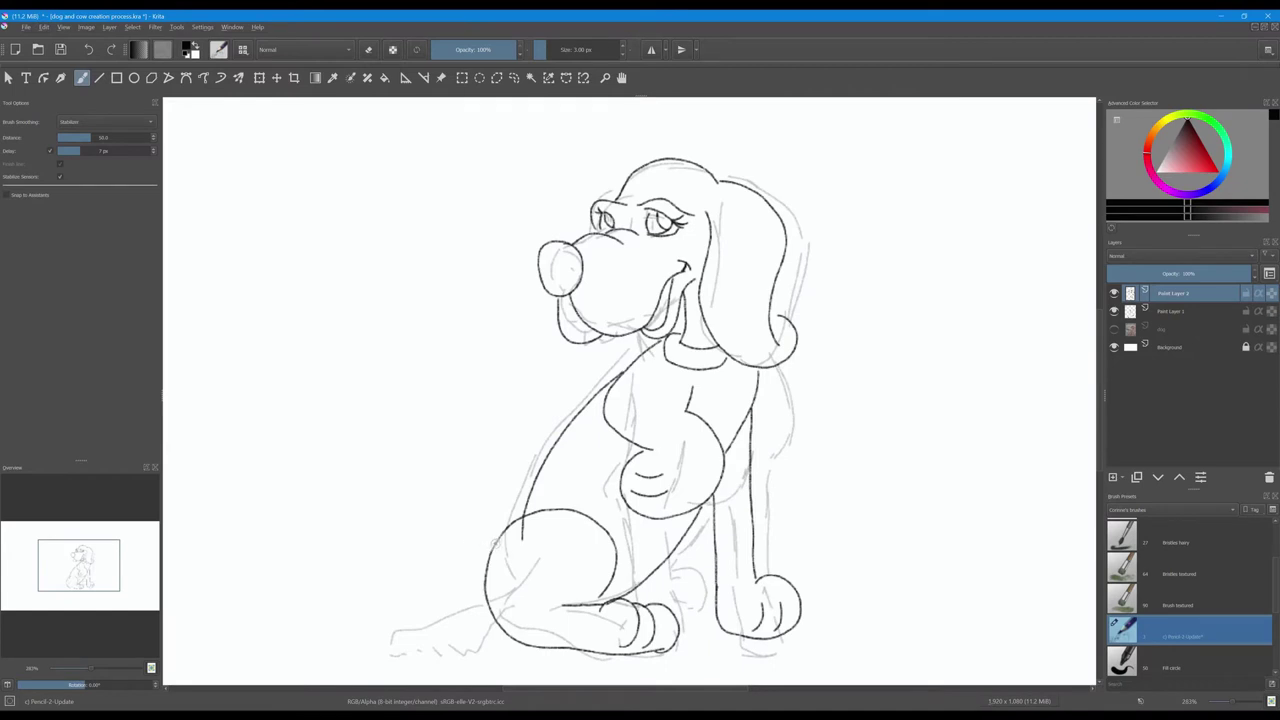
pyautogui.moveTo(494, 545)
pyautogui.mouseDown()
pyautogui.moveTo(470, 498)
pyautogui.moveTo(452, 555)
pyautogui.moveTo(494, 550)
pyautogui.mouseUp()
pyautogui.moveTo(640, 455); pyautogui.dragTo(645, 500)
pyautogui.moveTo(658, 568); pyautogui.dragTo(652, 612)
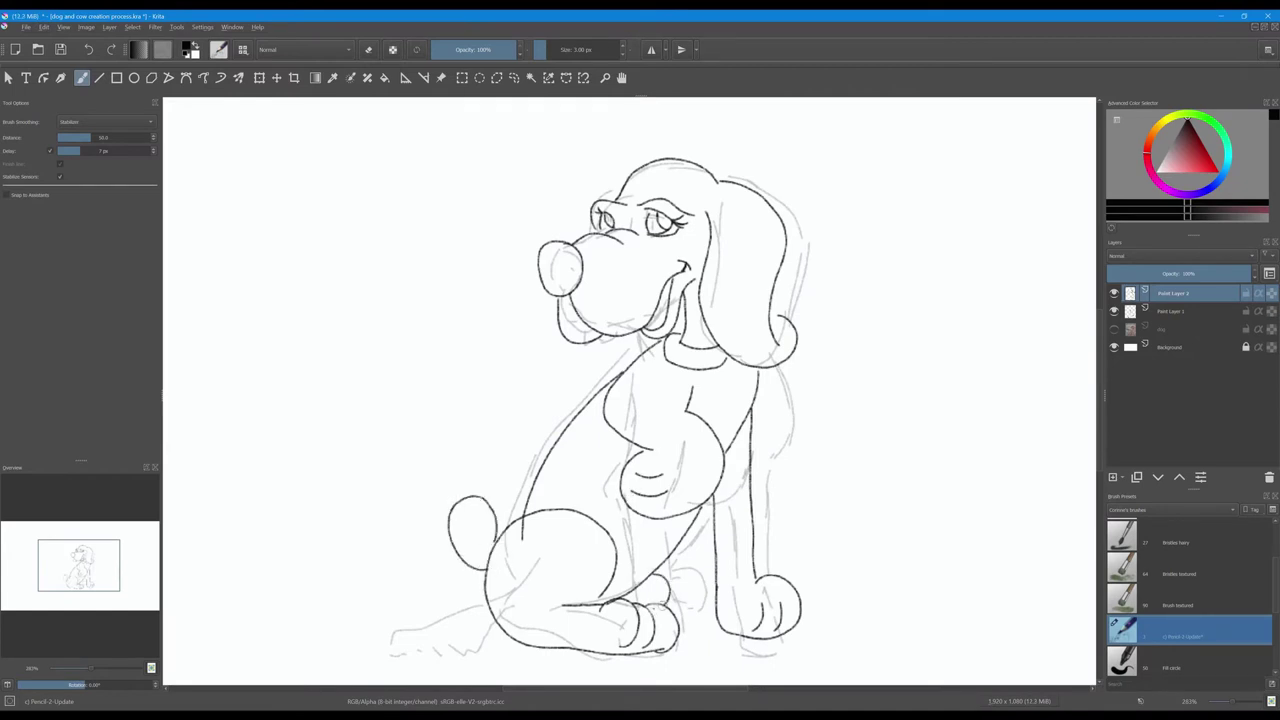
pyautogui.moveTo(660, 567)
pyautogui.mouseDown()
pyautogui.moveTo(685, 585)
pyautogui.moveTo(668, 608)
pyautogui.moveTo(675, 565)
pyautogui.moveTo(688, 598)
pyautogui.moveTo(668, 606)
pyautogui.mouseUp()
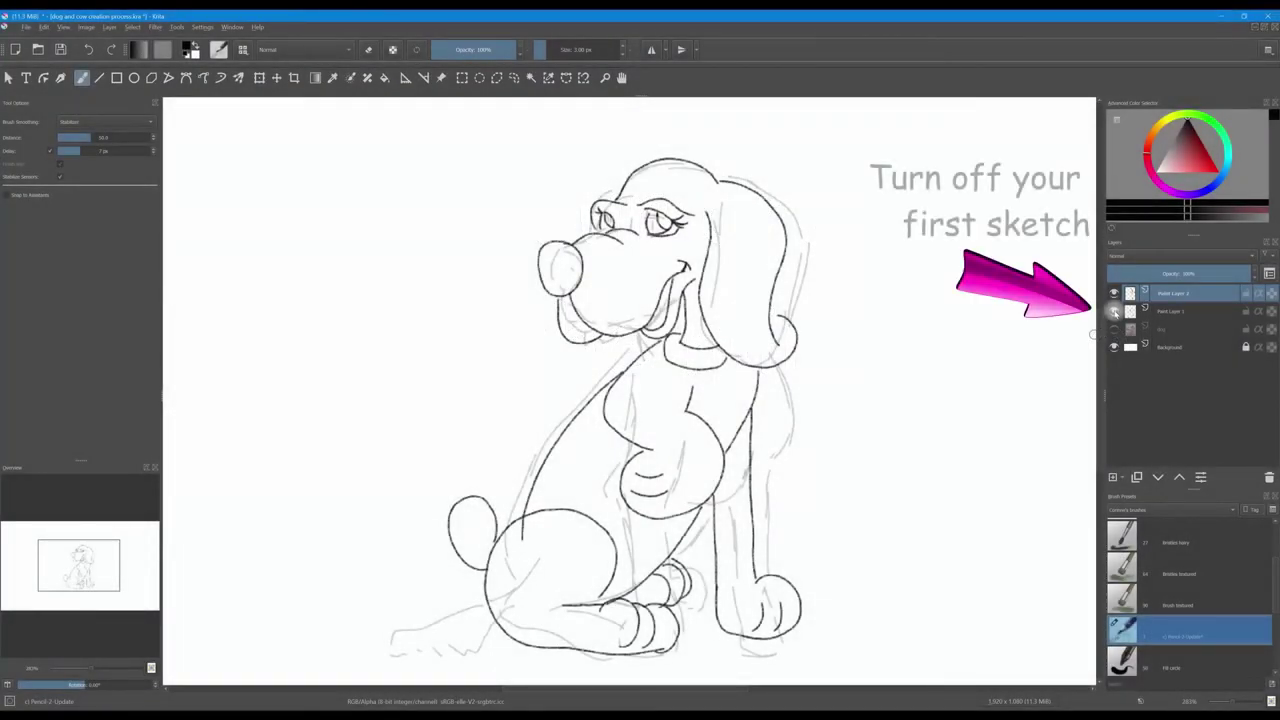
# Step: Hide the rough first sketch layer and toggle canvas mirroring with M three times
pyautogui.click(1114, 311)
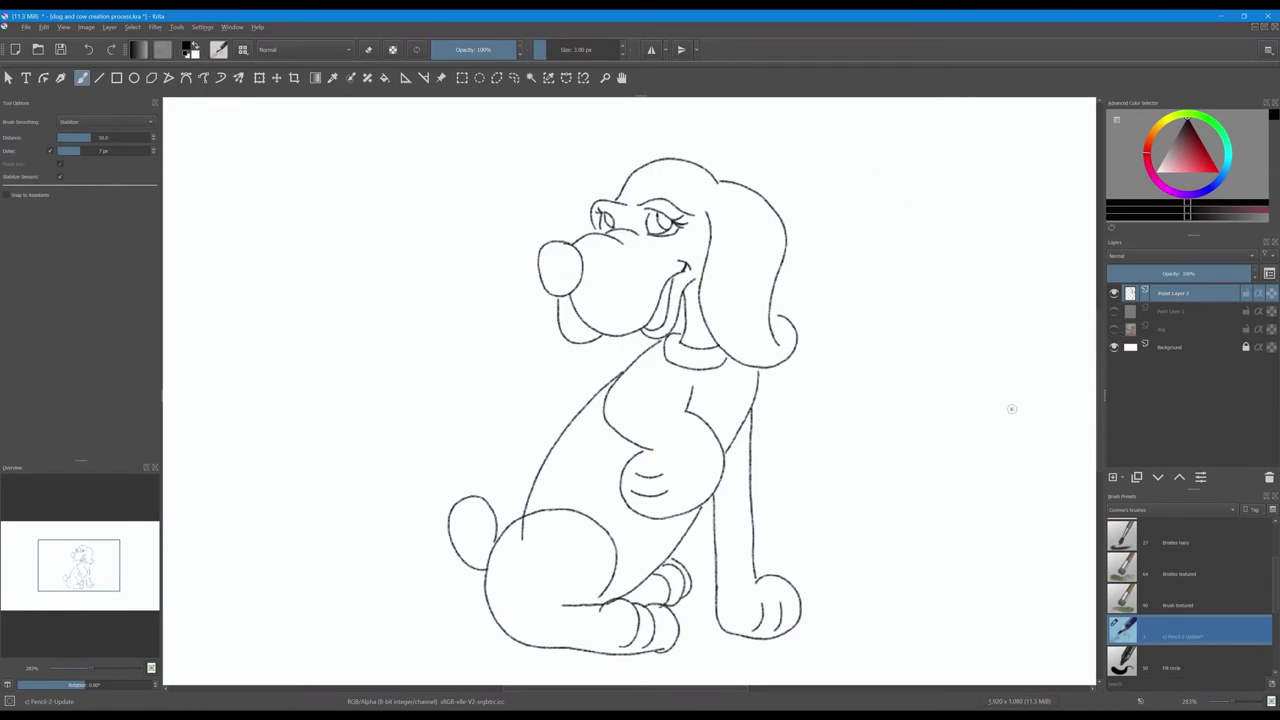
pyautogui.press('m')
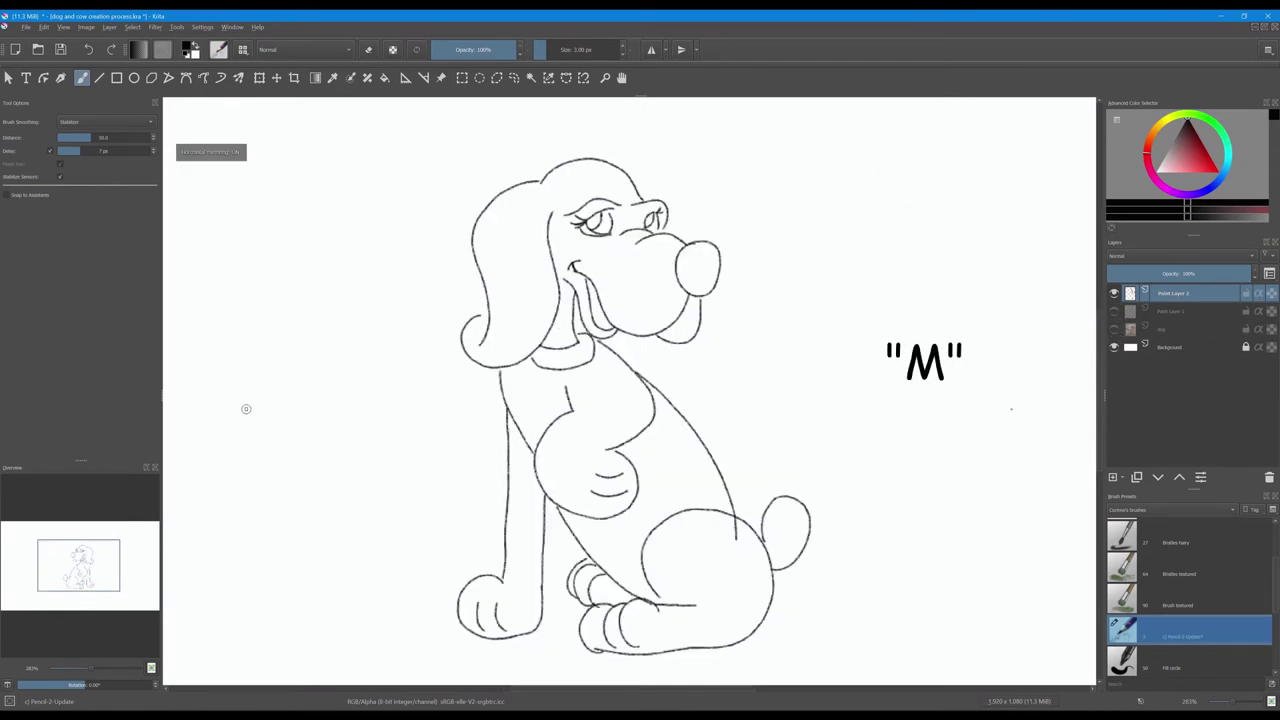
pyautogui.press('m')
pyautogui.press('m')
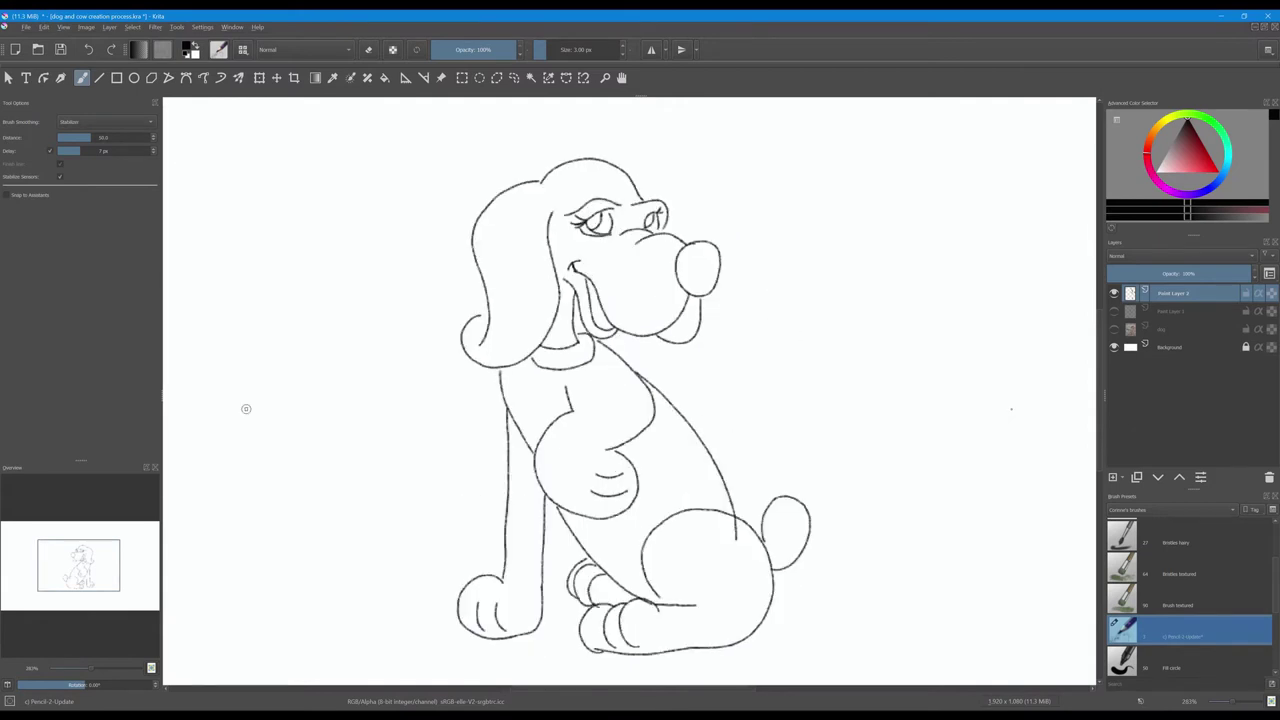
pyautogui.press('m')
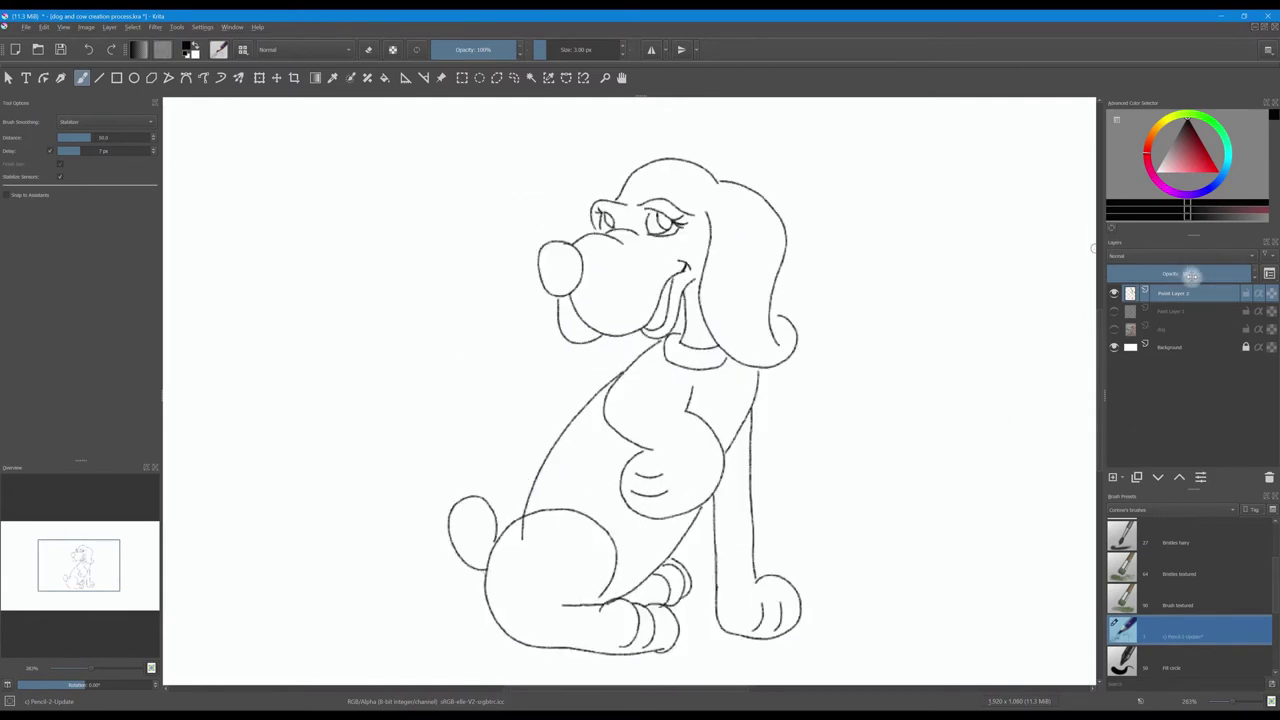
# Step: Fade the clean dog drawing layer to 25% opacity and add a new layer above it
pyautogui.moveTo(1208, 275); pyautogui.dragTo(1178, 278)
pyautogui.click(1175, 275)
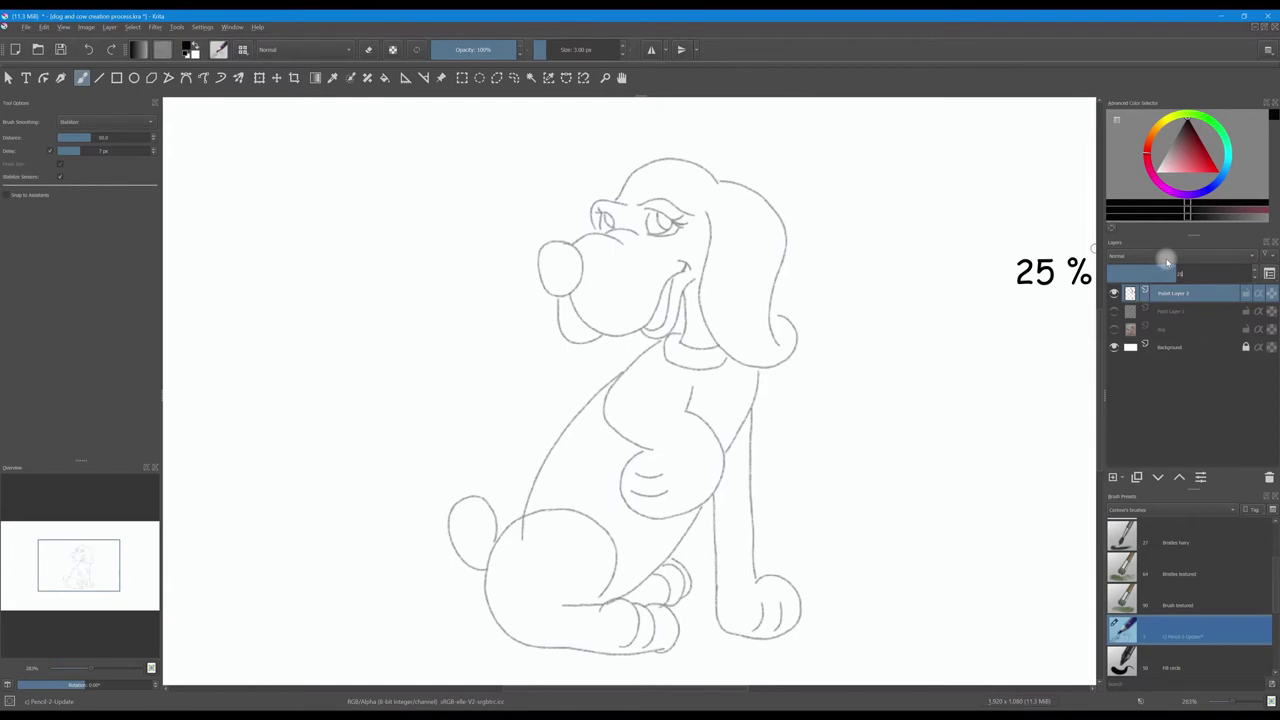
pyautogui.press('Return')
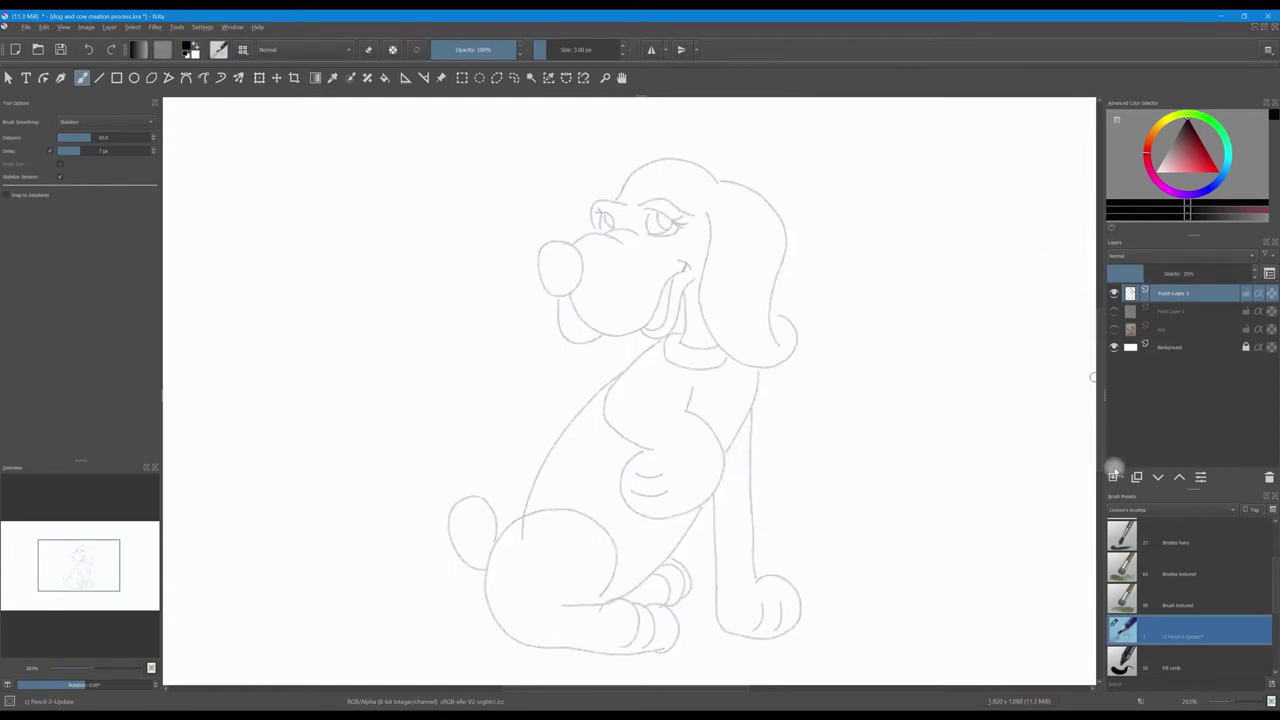
pyautogui.click(1112, 479)
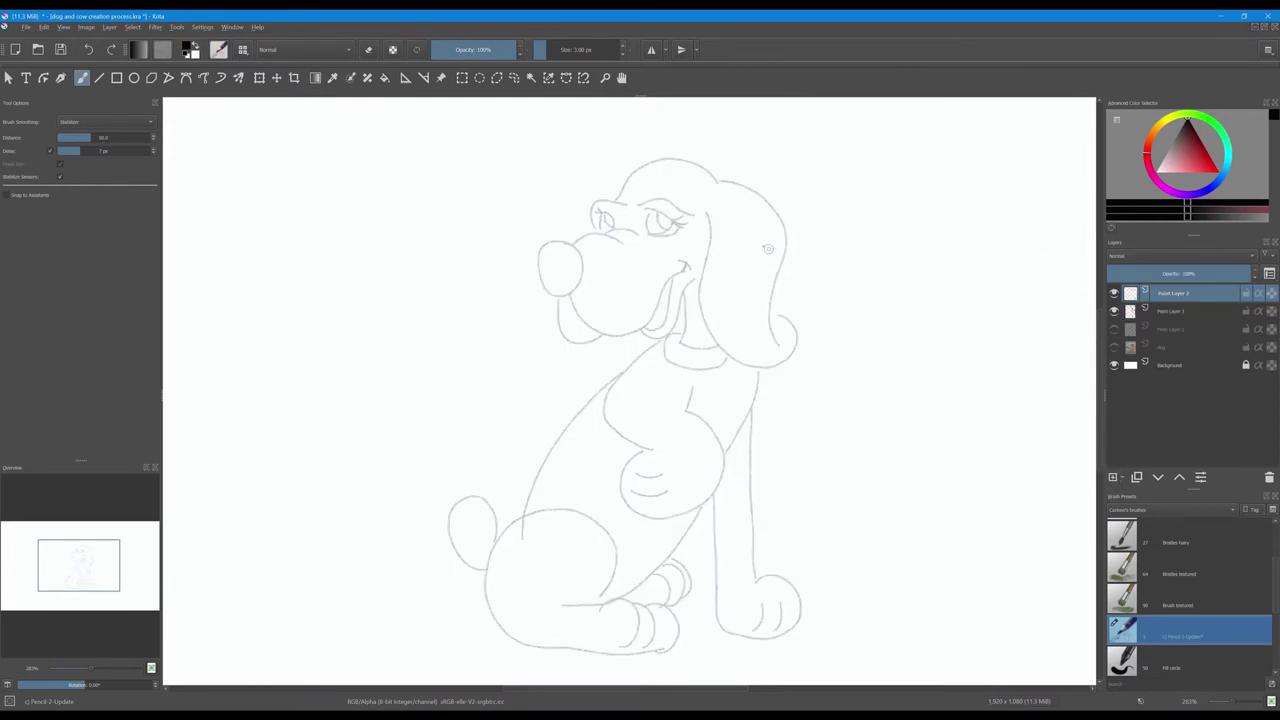
# Step: Ink the top of the dog's head outline in bold strokes
pyautogui.moveTo(612, 211); pyautogui.dragTo(611, 229)
pyautogui.moveTo(626, 176); pyautogui.dragTo(612, 229)
pyautogui.moveTo(626, 176)
pyautogui.mouseDown()
pyautogui.moveTo(650, 158)
pyautogui.moveTo(697, 156)
pyautogui.moveTo(729, 176)
pyautogui.mouseUp()
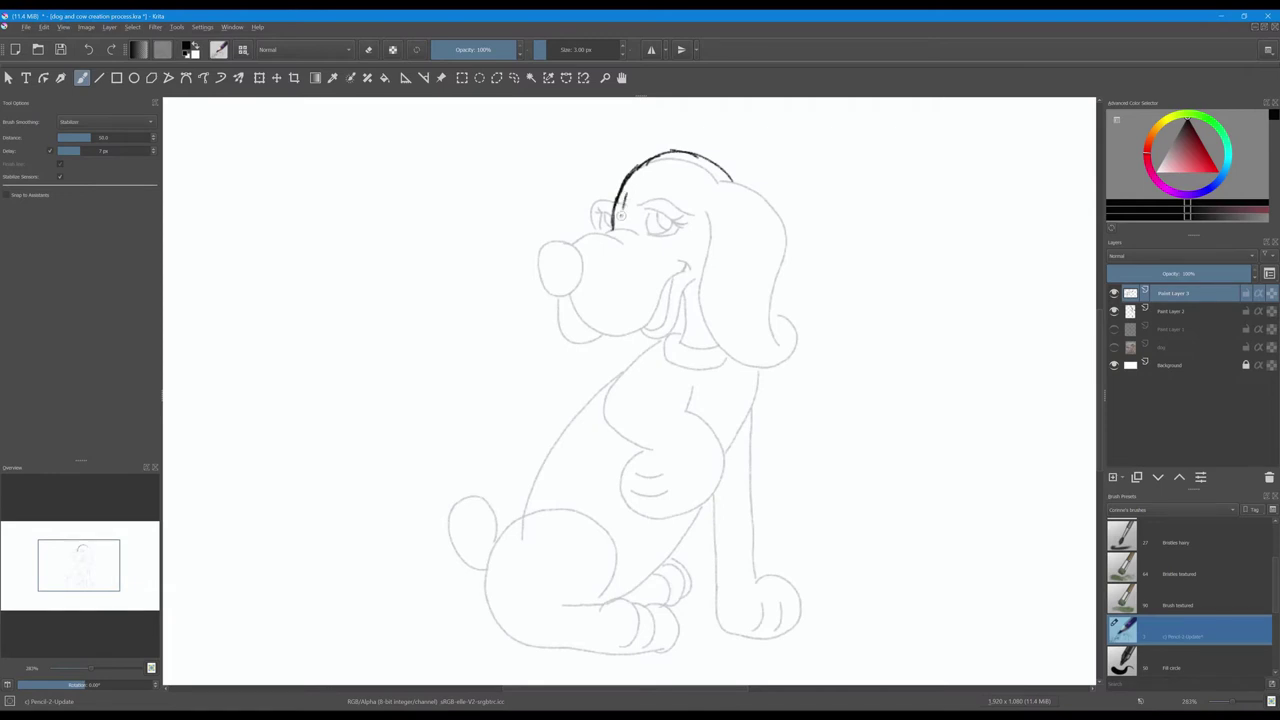
# Step: Ink the head outline, eye, tongue, muzzle top, nose and smile, undoing two bad strokes
pyautogui.moveTo(618, 214); pyautogui.dragTo(645, 176)
pyautogui.moveTo(656, 178); pyautogui.dragTo(689, 222)
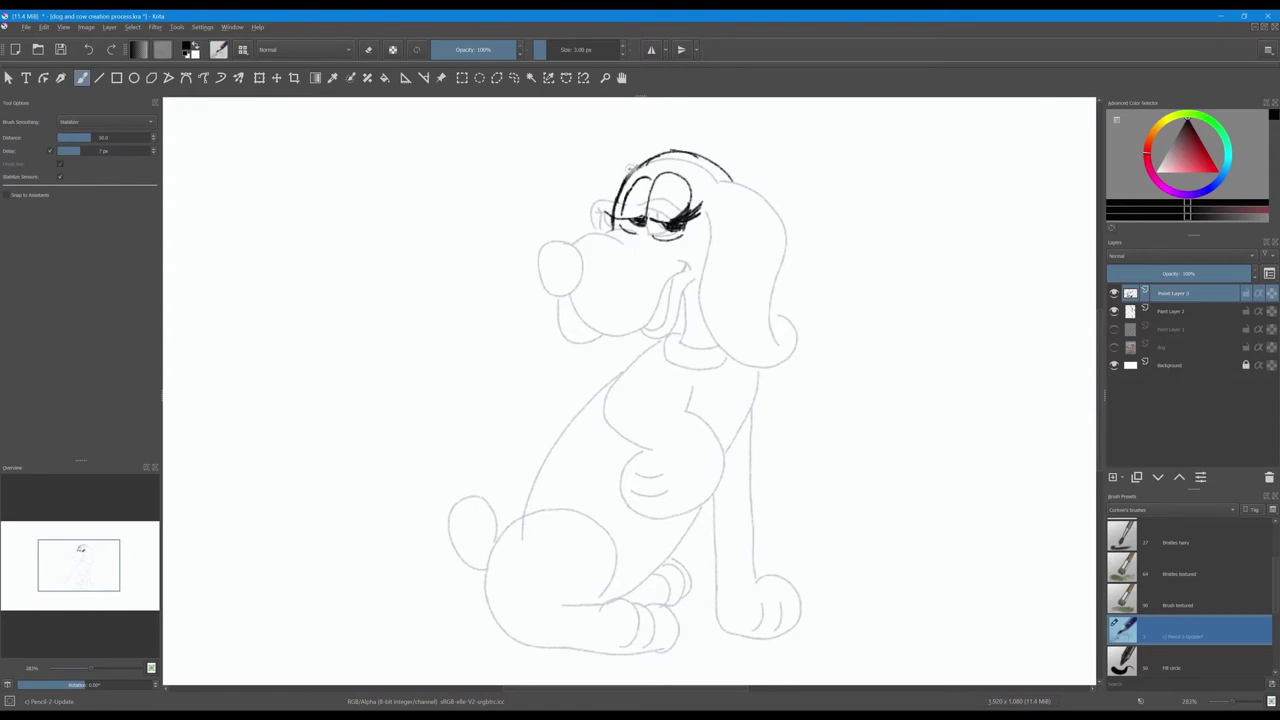
pyautogui.moveTo(619, 170); pyautogui.dragTo(595, 214)
pyautogui.hotkey('ctrl', 'z')
pyautogui.moveTo(571, 343)
pyautogui.mouseDown()
pyautogui.moveTo(588, 362)
pyautogui.moveTo(630, 338)
pyautogui.mouseUp()
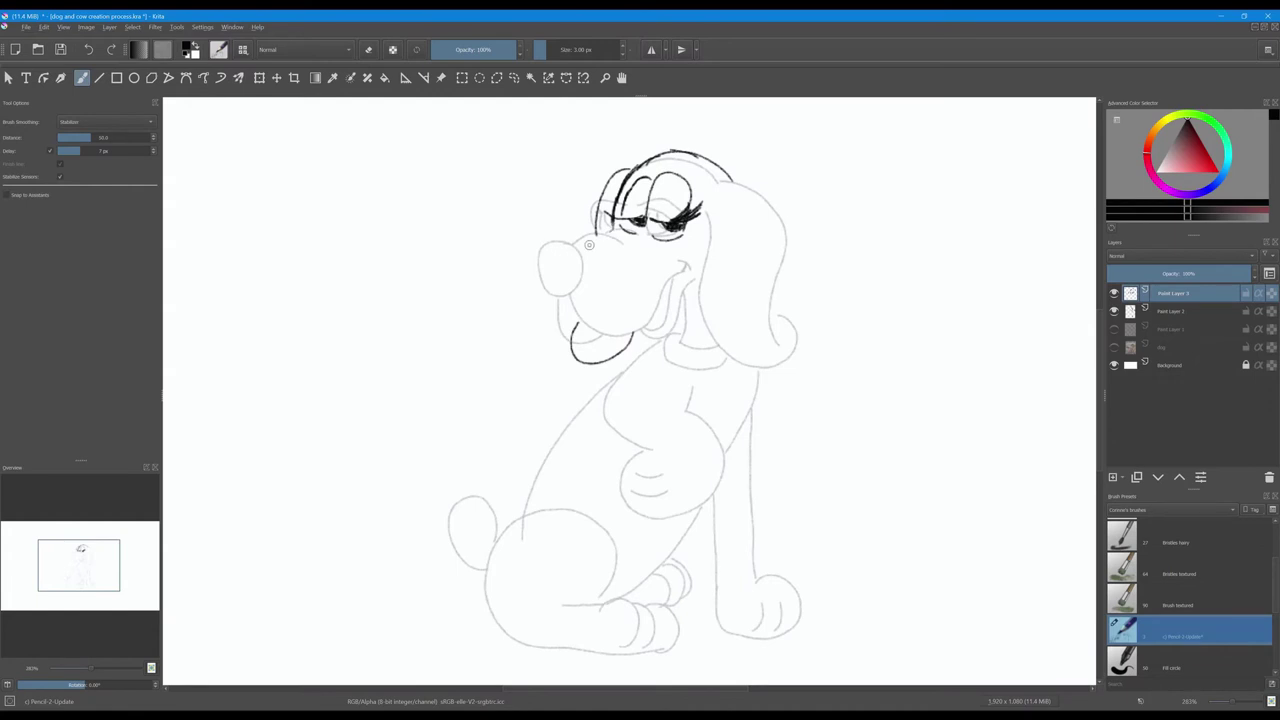
pyautogui.moveTo(619, 245); pyautogui.dragTo(560, 243)
pyautogui.moveTo(637, 240); pyautogui.dragTo(584, 236)
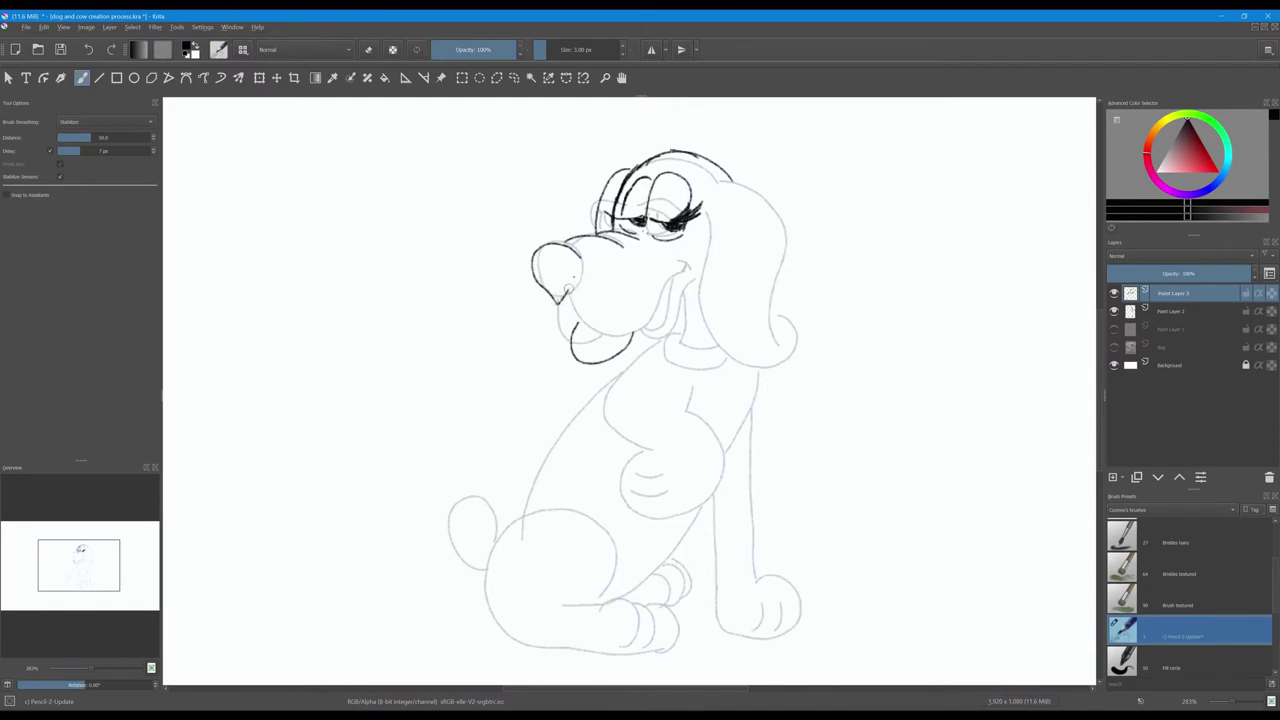
pyautogui.hotkey('ctrl', 'z')
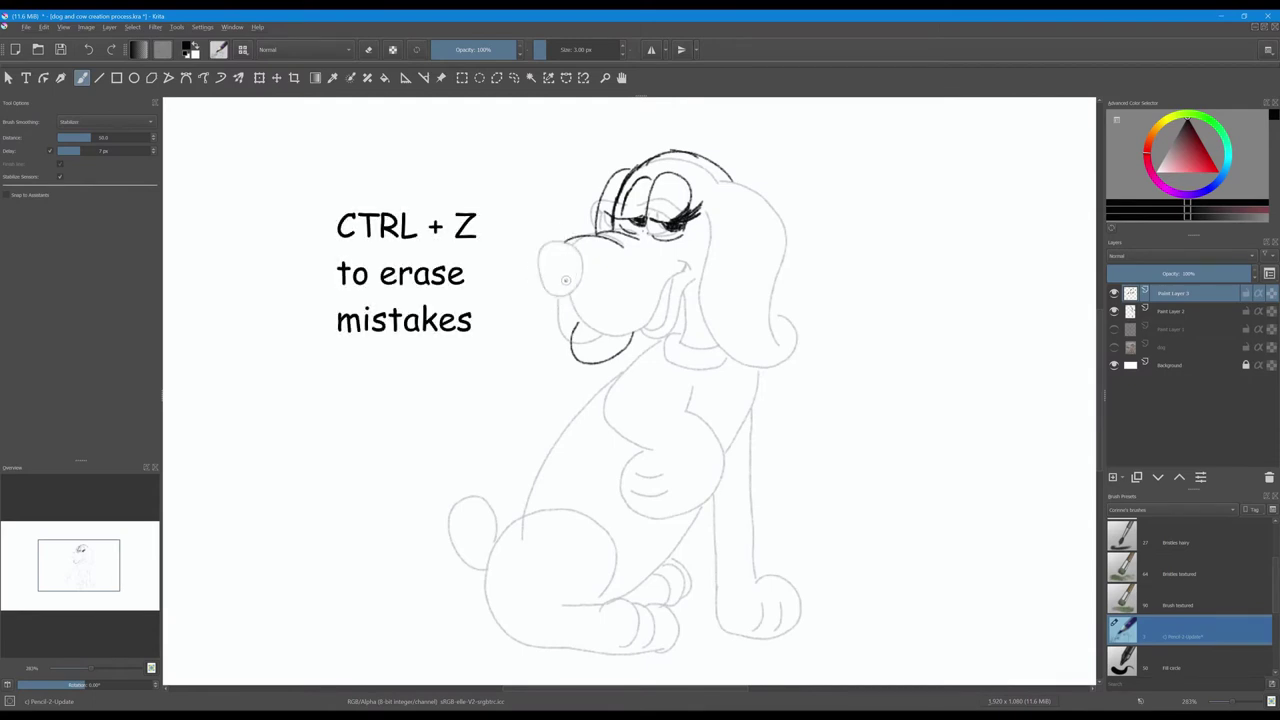
pyautogui.moveTo(564, 281); pyautogui.dragTo(580, 262)
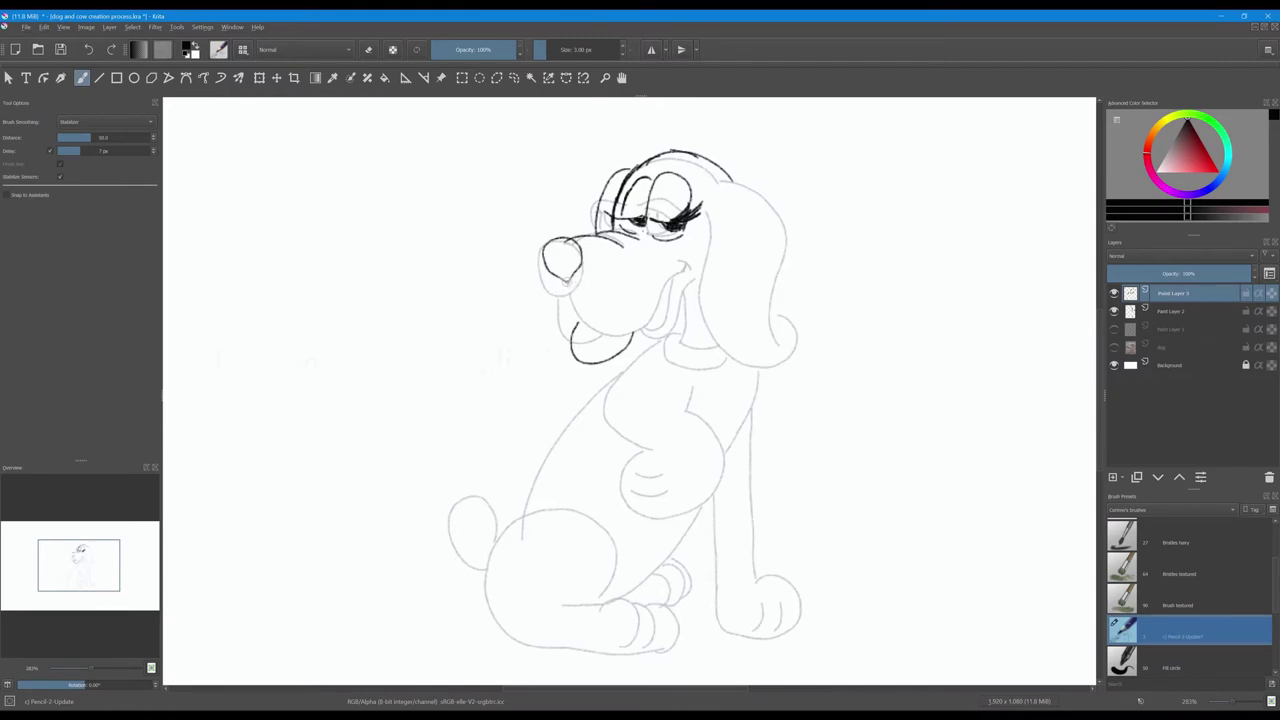
pyautogui.moveTo(670, 260); pyautogui.dragTo(684, 266)
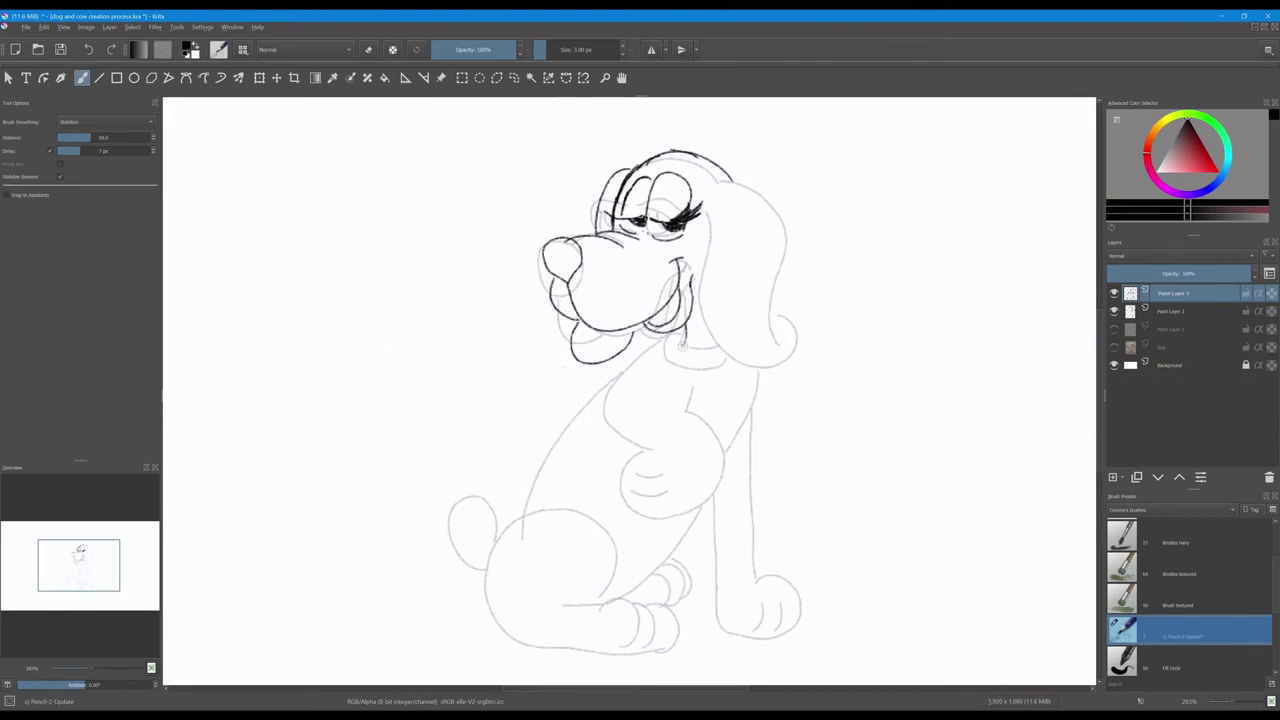
# Step: Ink the ear's outer and inner edges and the collar with its round tag
pyautogui.moveTo(706, 204)
pyautogui.mouseDown()
pyautogui.moveTo(765, 370)
pyautogui.moveTo(782, 306)
pyautogui.mouseUp()
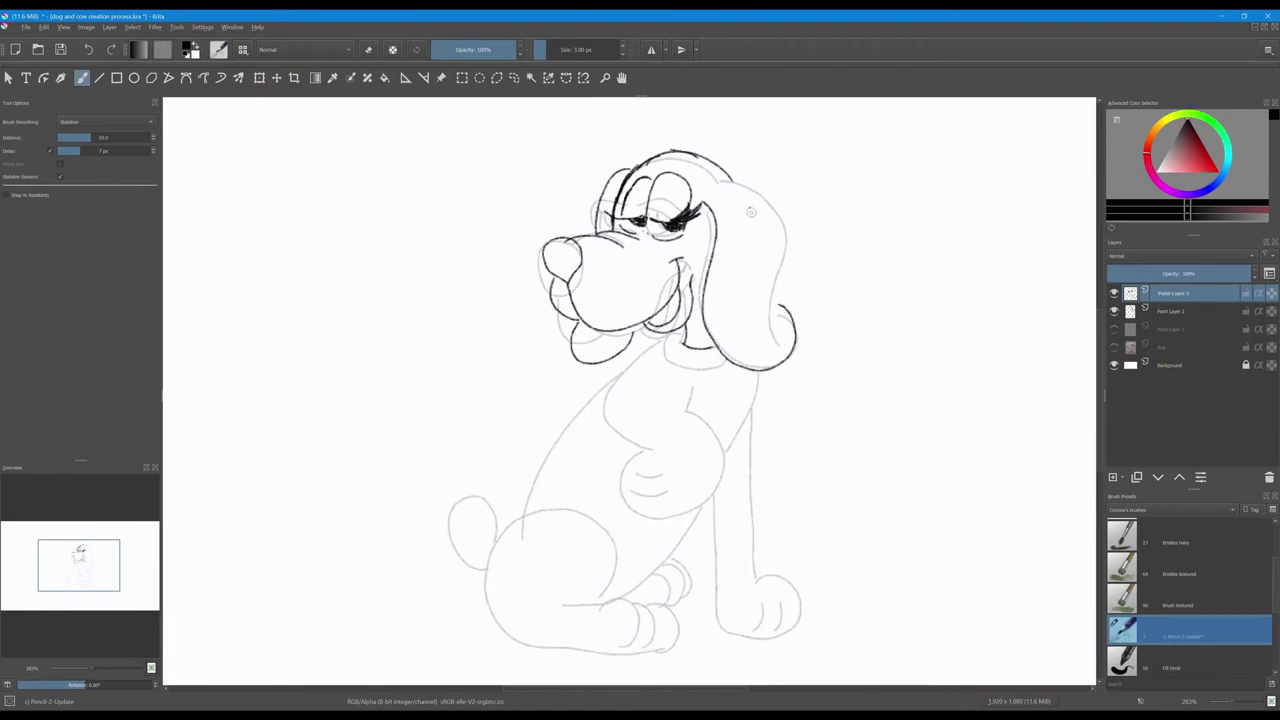
pyautogui.moveTo(722, 177)
pyautogui.mouseDown()
pyautogui.moveTo(768, 328)
pyautogui.moveTo(774, 305)
pyautogui.moveTo(758, 348)
pyautogui.mouseUp()
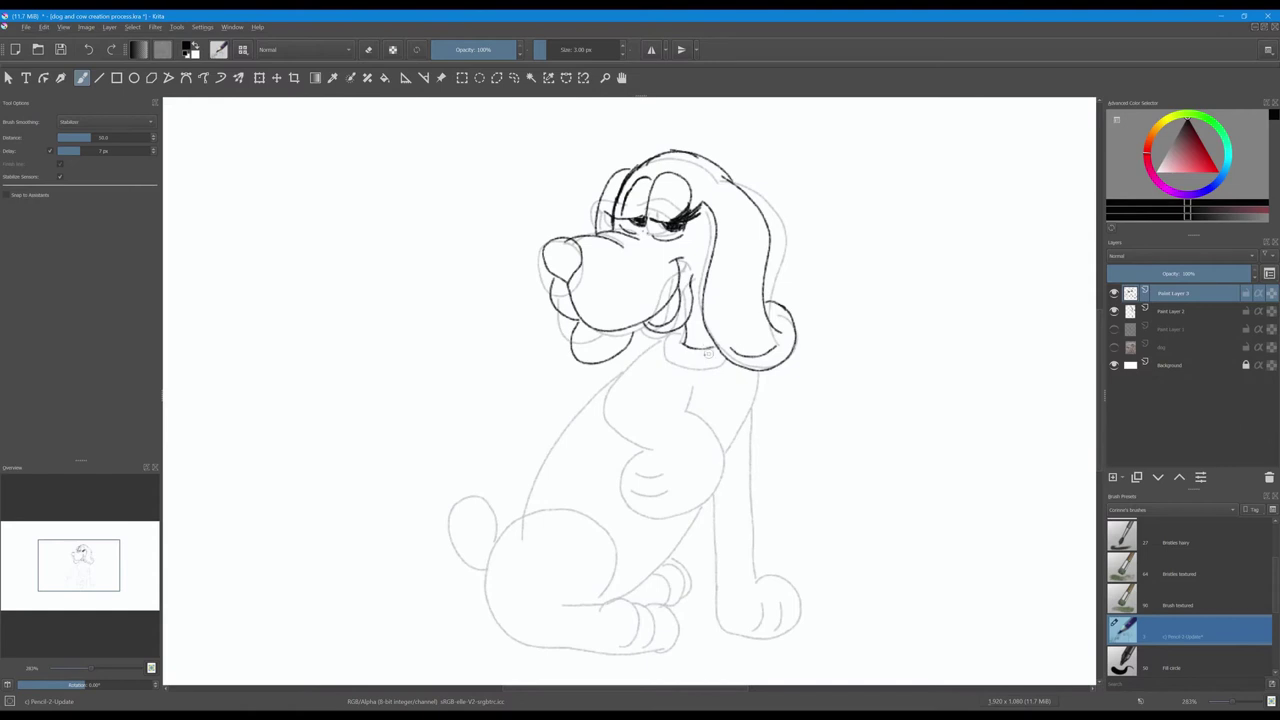
pyautogui.moveTo(700, 346); pyautogui.dragTo(706, 400)
pyautogui.moveTo(664, 340)
pyautogui.mouseDown()
pyautogui.moveTo(702, 372)
pyautogui.moveTo(734, 360)
pyautogui.mouseUp()
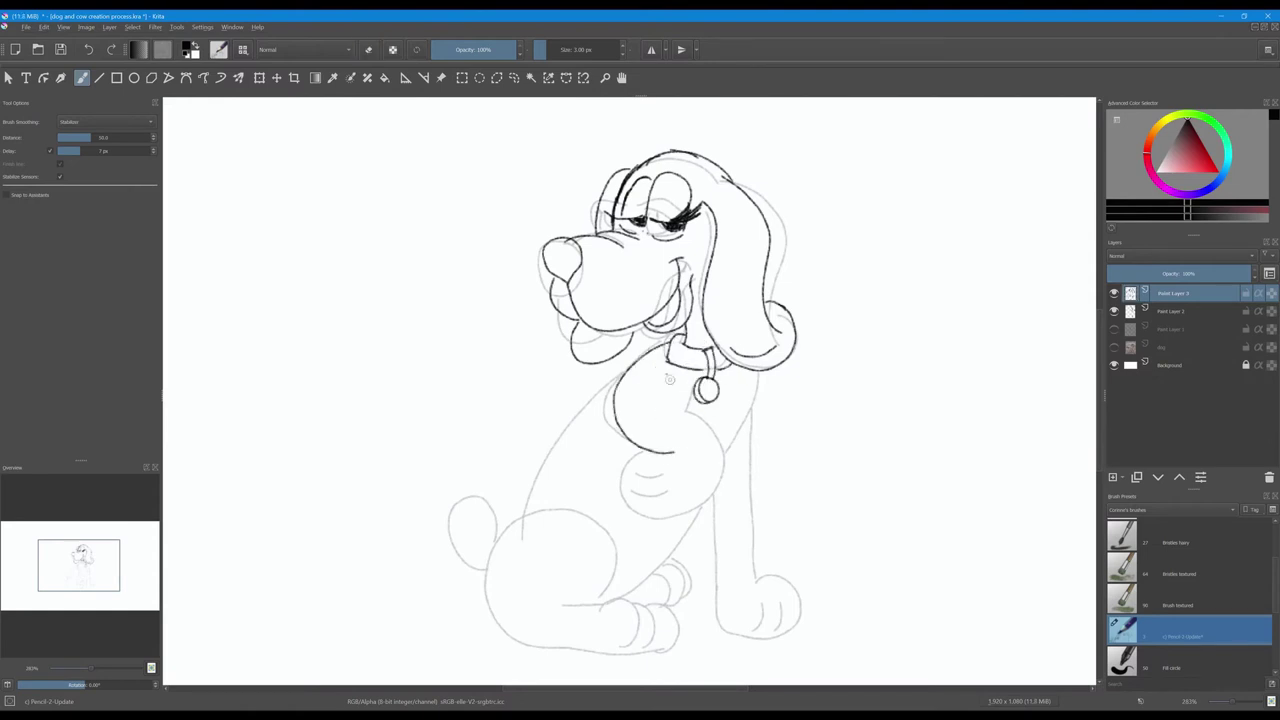
pyautogui.moveTo(645, 412)
pyautogui.mouseDown()
pyautogui.moveTo(617, 374)
pyautogui.moveTo(666, 342)
pyautogui.mouseUp()
# Step: Ink the chest, front legs, paws, back, haunch and hind leg, then select the earlier drawing layer
pyautogui.moveTo(752, 370); pyautogui.dragTo(668, 556)
pyautogui.moveTo(740, 440); pyautogui.dragTo(720, 628)
pyautogui.moveTo(752, 578); pyautogui.dragTo(740, 636)
pyautogui.moveTo(690, 560); pyautogui.dragTo(662, 612)
pyautogui.moveTo(620, 602)
pyautogui.mouseDown()
pyautogui.moveTo(611, 607)
pyautogui.moveTo(678, 625)
pyautogui.mouseUp()
pyautogui.moveTo(605, 395); pyautogui.dragTo(512, 522)
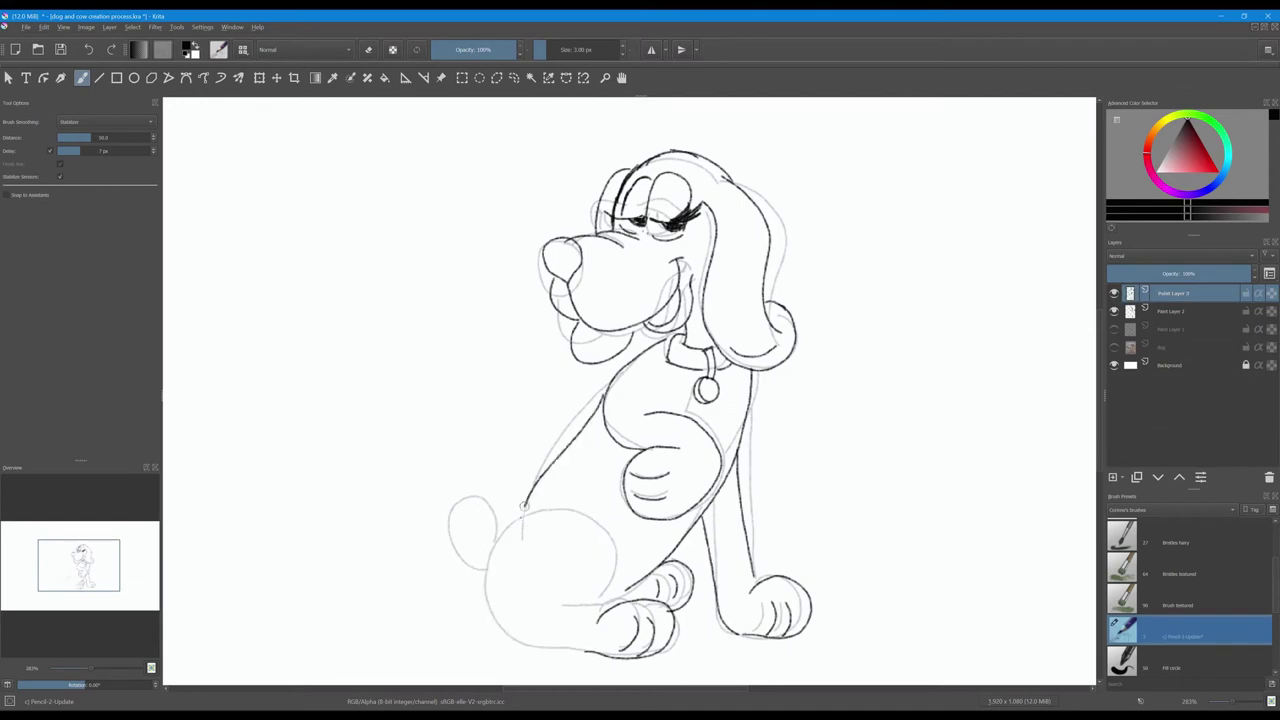
pyautogui.moveTo(605, 610); pyautogui.dragTo(478, 575)
pyautogui.moveTo(462, 502); pyautogui.dragTo(486, 566)
pyautogui.moveTo(506, 642); pyautogui.dragTo(618, 652)
pyautogui.hotkey('ctrl', 'z')
pyautogui.moveTo(502, 642); pyautogui.dragTo(620, 654)
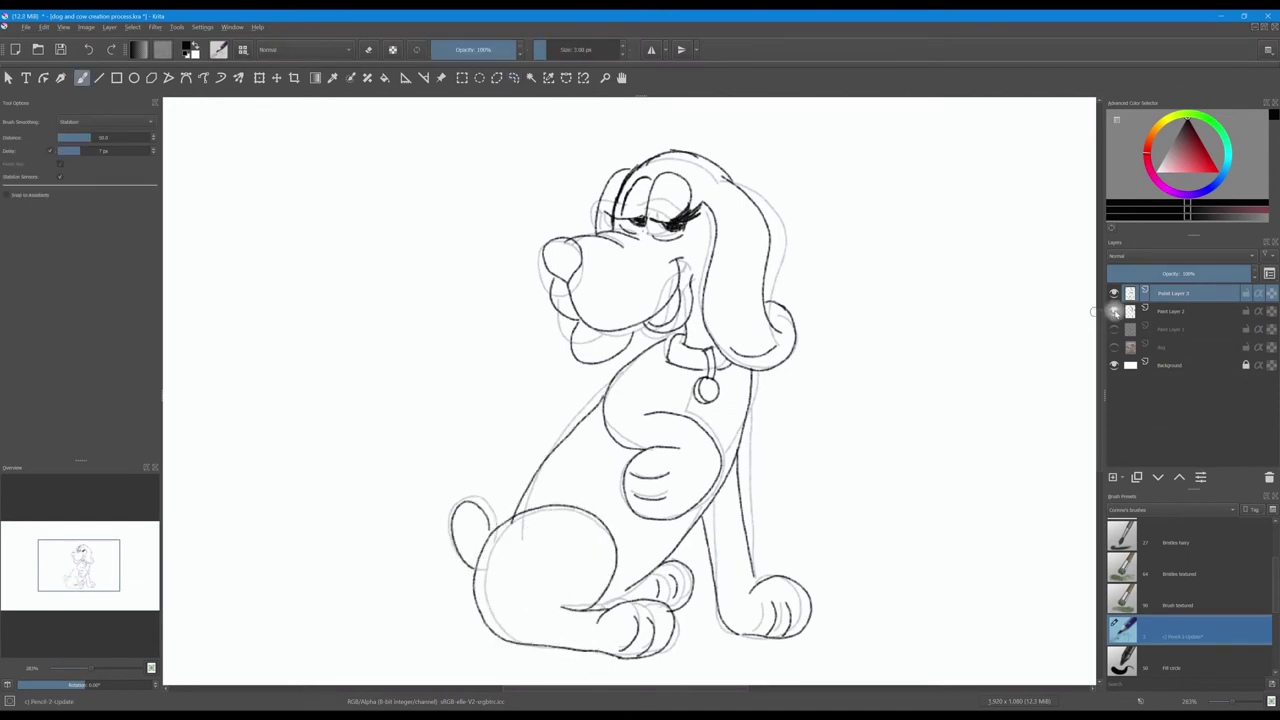
pyautogui.click(1132, 311)
pyautogui.press('-')
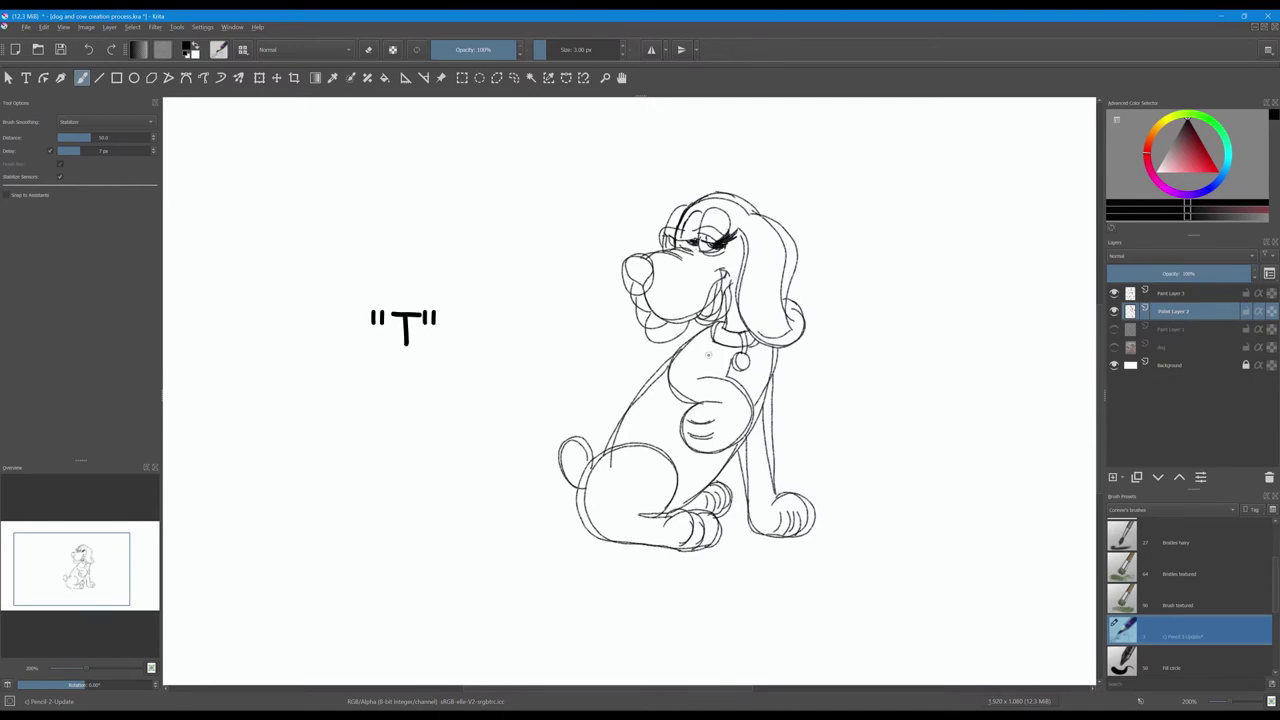
# Step: Drag the clean dog drawing left beside the inked dog, then lower the inked layer's opacity
pyautogui.press('t')
pyautogui.moveTo(709, 368); pyautogui.dragTo(443, 359)
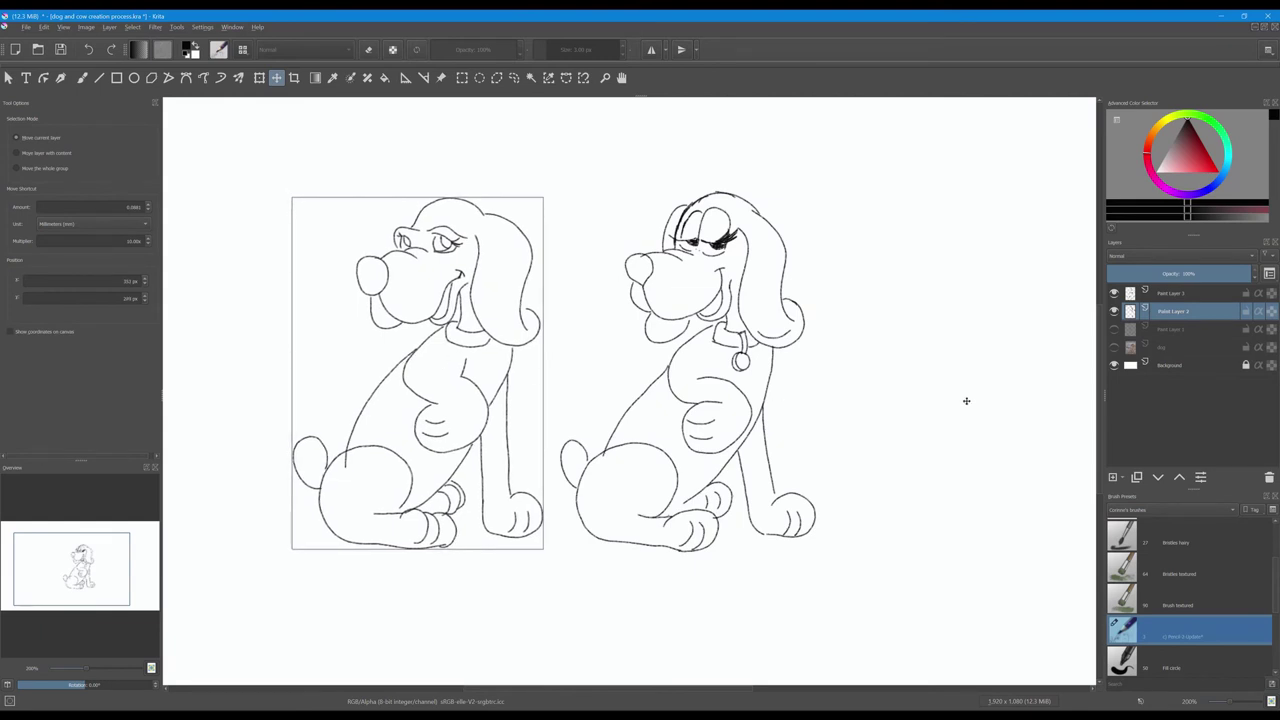
pyautogui.press('b')
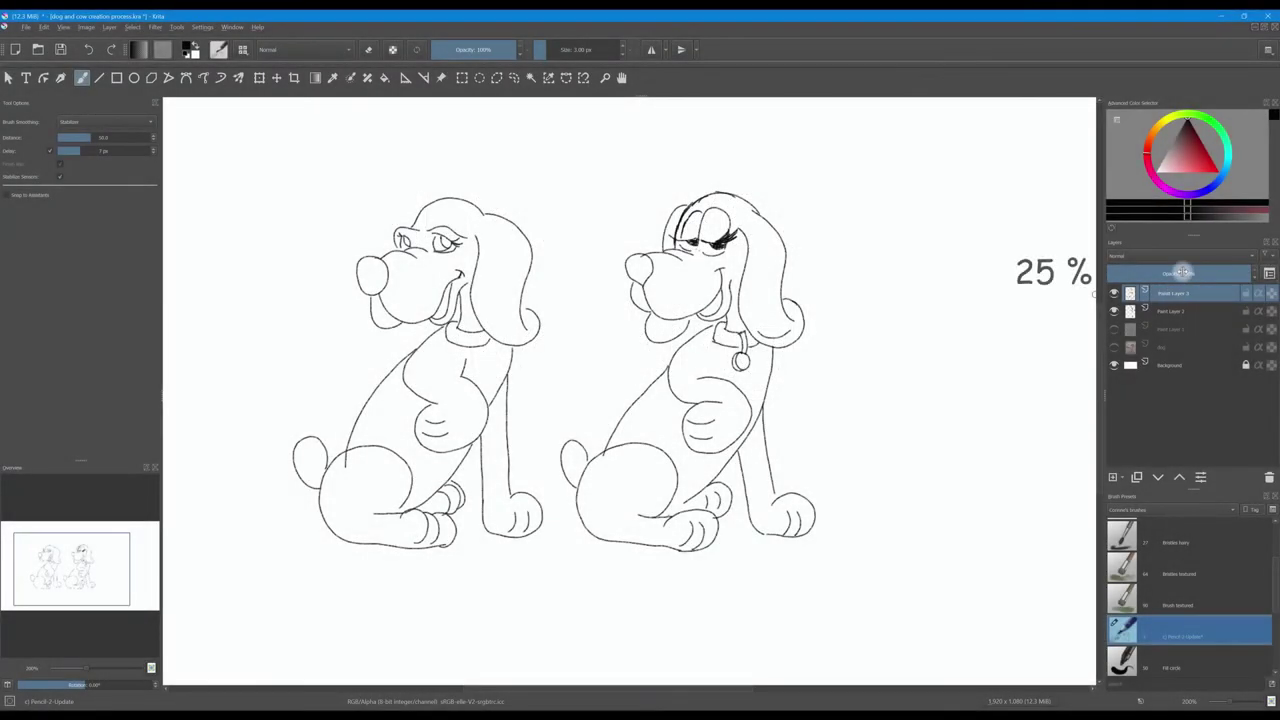
pyautogui.click(1181, 273)
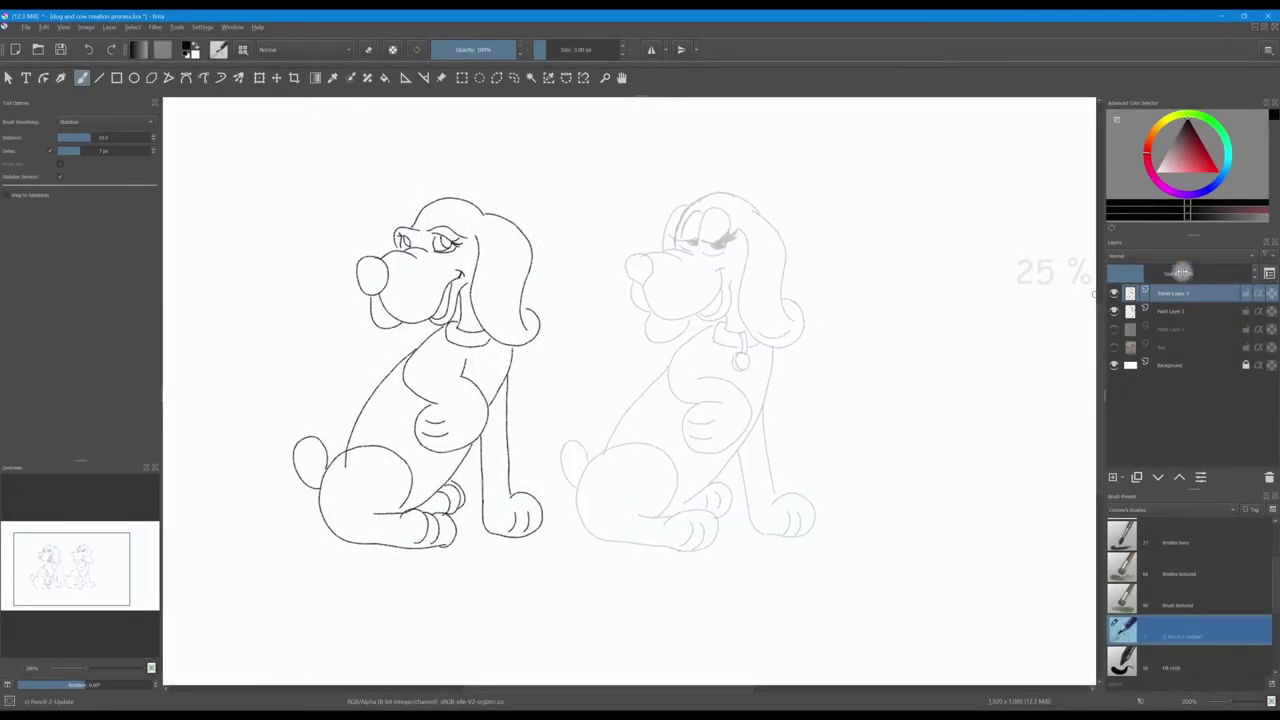
# Step: Fade the right dog's layer to 25% opacity and add a new layer for inking
pyautogui.moveTo(1181, 273); pyautogui.dragTo(1142, 274)
pyautogui.click(1113, 477)
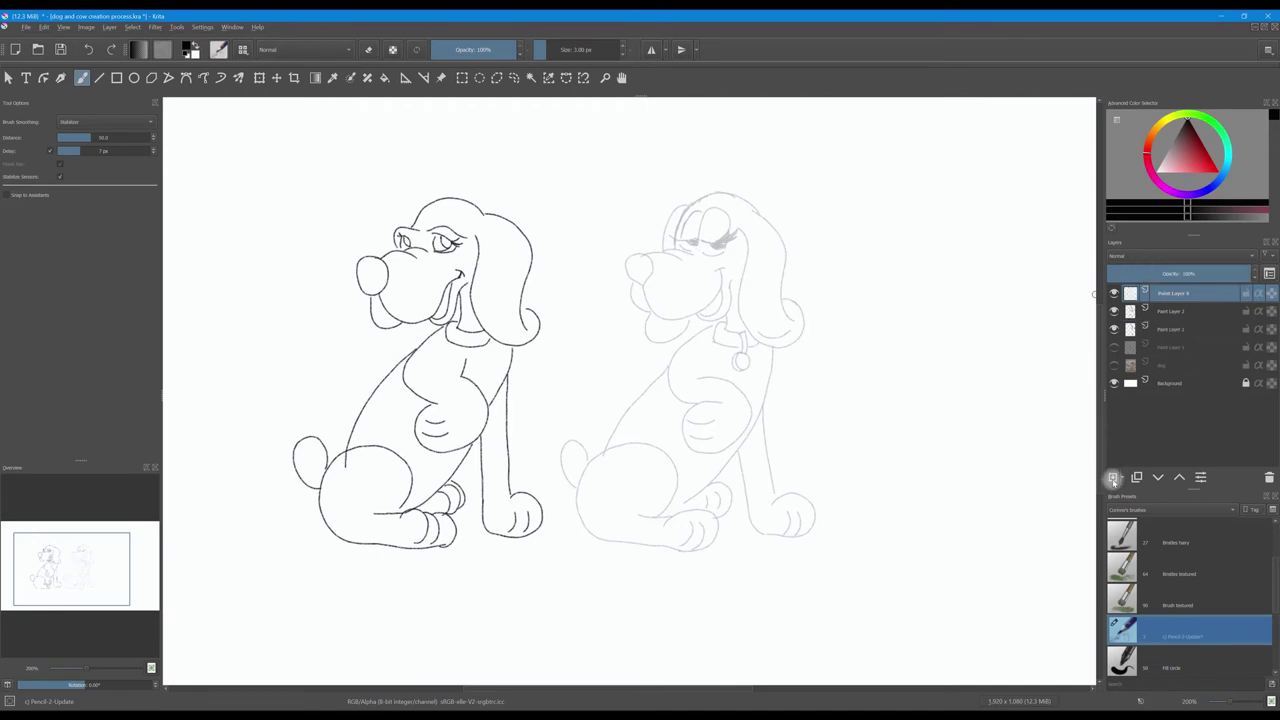
pyautogui.scroll(1, 676, 362)
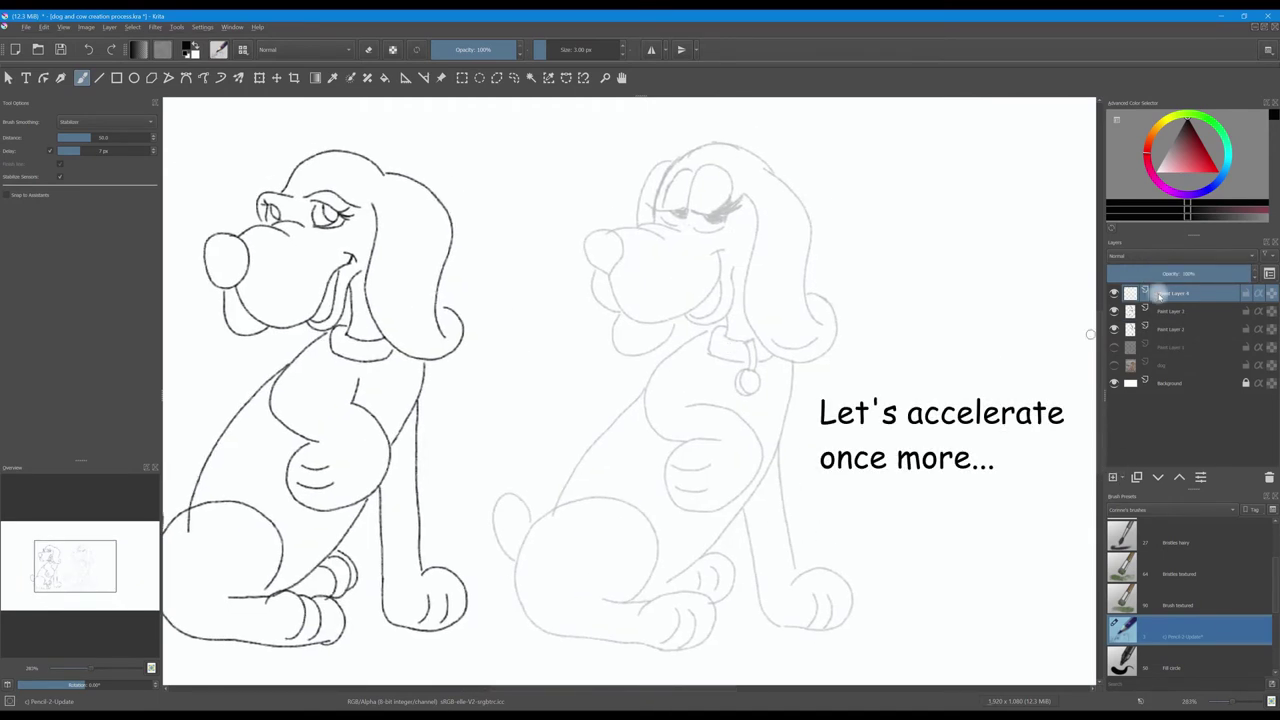
# Step: Ink the right dog's nose, snout, jaw, smile, tongue and chin in bold lines
pyautogui.moveTo(580, 226); pyautogui.dragTo(637, 280)
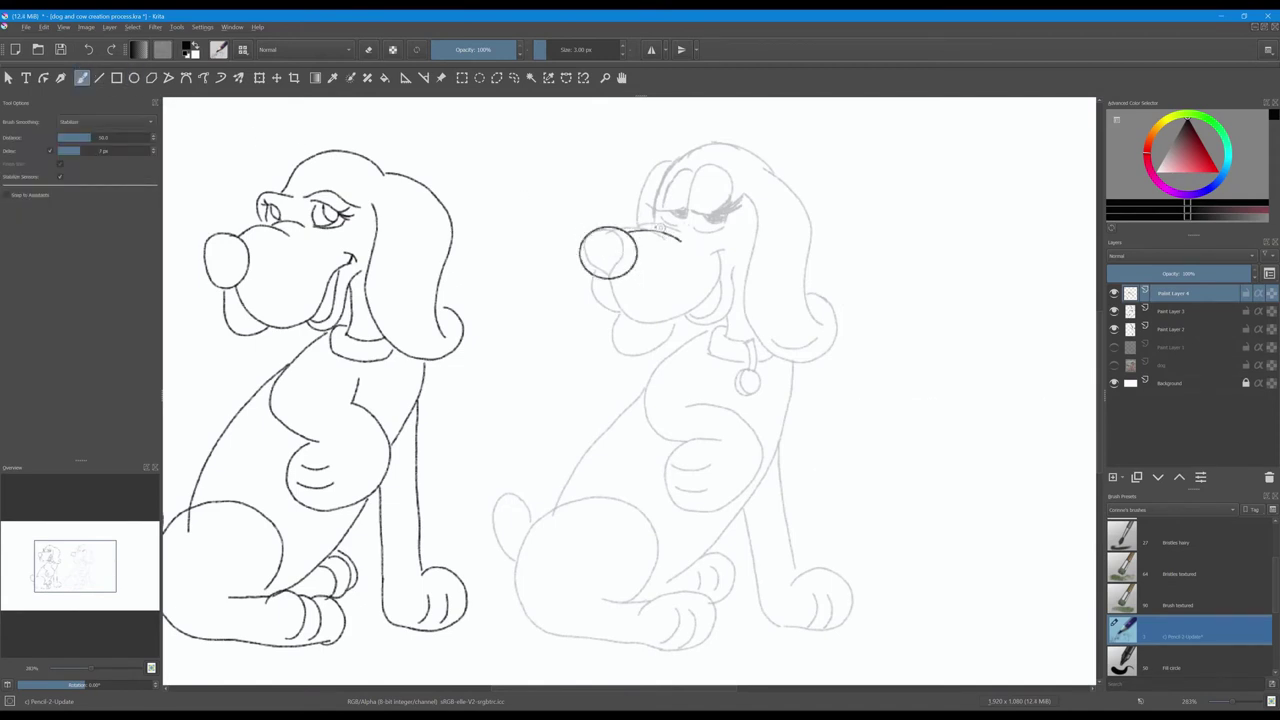
pyautogui.moveTo(648, 230); pyautogui.dragTo(695, 240)
pyautogui.moveTo(603, 278); pyautogui.dragTo(720, 255)
pyautogui.hotkey('ctrl', 'z')
pyautogui.moveTo(605, 276); pyautogui.dragTo(705, 318)
pyautogui.moveTo(737, 238)
pyautogui.mouseDown()
pyautogui.moveTo(712, 292)
pyautogui.moveTo(732, 300)
pyautogui.mouseUp()
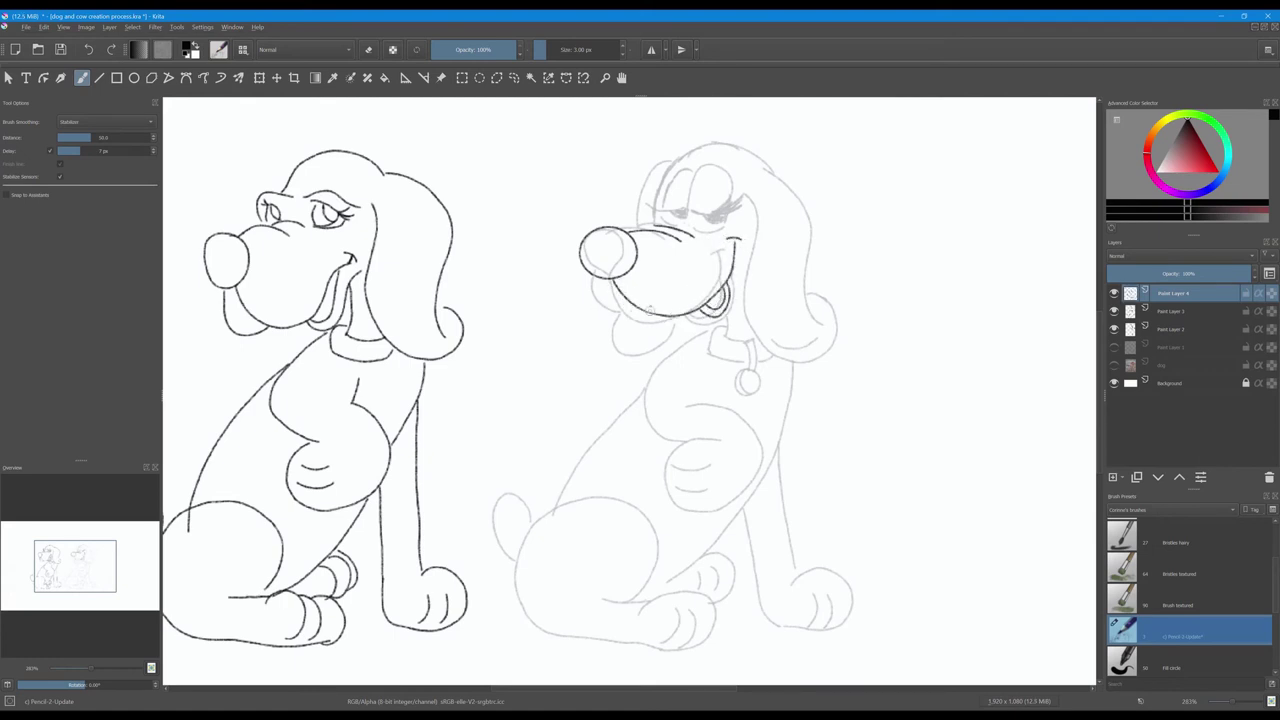
pyautogui.moveTo(655, 305); pyautogui.dragTo(601, 299)
# Step: Ink the right dog's eyes, eyelids, ears and head outline
pyautogui.moveTo(668, 170)
pyautogui.mouseDown()
pyautogui.moveTo(656, 220)
pyautogui.moveTo(694, 172)
pyautogui.moveTo(730, 208)
pyautogui.moveTo(680, 226)
pyautogui.moveTo(740, 203)
pyautogui.mouseUp()
pyautogui.moveTo(656, 214)
pyautogui.mouseDown()
pyautogui.moveTo(740, 202)
pyautogui.moveTo(658, 200)
pyautogui.mouseUp()
pyautogui.moveTo(741, 189); pyautogui.dragTo(846, 318)
pyautogui.moveTo(760, 160)
pyautogui.mouseDown()
pyautogui.moveTo(800, 202)
pyautogui.moveTo(834, 318)
pyautogui.moveTo(686, 147)
pyautogui.moveTo(630, 226)
pyautogui.mouseUp()
pyautogui.moveTo(616, 318); pyautogui.dragTo(686, 334)
# Step: Ink the collar tag and band, chest, haunch, front leg and front paw
pyautogui.moveTo(750, 368)
pyautogui.mouseDown()
pyautogui.moveTo(742, 336)
pyautogui.moveTo(756, 370)
pyautogui.moveTo(782, 358)
pyautogui.mouseUp()
pyautogui.moveTo(720, 332)
pyautogui.mouseDown()
pyautogui.moveTo(706, 362)
pyautogui.moveTo(680, 352)
pyautogui.moveTo(720, 440)
pyautogui.mouseUp()
pyautogui.moveTo(700, 442)
pyautogui.mouseDown()
pyautogui.moveTo(697, 508)
pyautogui.moveTo(682, 414)
pyautogui.moveTo(558, 503)
pyautogui.mouseUp()
pyautogui.moveTo(660, 580); pyautogui.dragTo(735, 540)
pyautogui.moveTo(791, 362)
pyautogui.mouseDown()
pyautogui.moveTo(778, 470)
pyautogui.moveTo(792, 575)
pyautogui.mouseUp()
pyautogui.moveTo(745, 505)
pyautogui.mouseDown()
pyautogui.moveTo(762, 622)
pyautogui.moveTo(846, 582)
pyautogui.moveTo(790, 577)
pyautogui.mouseUp()
pyautogui.moveTo(636, 640); pyautogui.dragTo(740, 548)
# Step: Ink the hind paw, haunch, tail, toe lines and belly spots, then check against the sketch
pyautogui.moveTo(616, 600)
pyautogui.mouseDown()
pyautogui.moveTo(638, 589)
pyautogui.moveTo(608, 638)
pyautogui.mouseUp()
pyautogui.moveTo(515, 558); pyautogui.dragTo(530, 515)
pyautogui.moveTo(680, 606); pyautogui.dragTo(695, 640)
pyautogui.moveTo(752, 555); pyautogui.dragTo(756, 598)
pyautogui.moveTo(808, 604); pyautogui.dragTo(812, 626)
pyautogui.moveTo(680, 463); pyautogui.dragTo(712, 459)
pyautogui.moveTo(684, 488); pyautogui.dragTo(714, 484)
pyautogui.click(1114, 311)
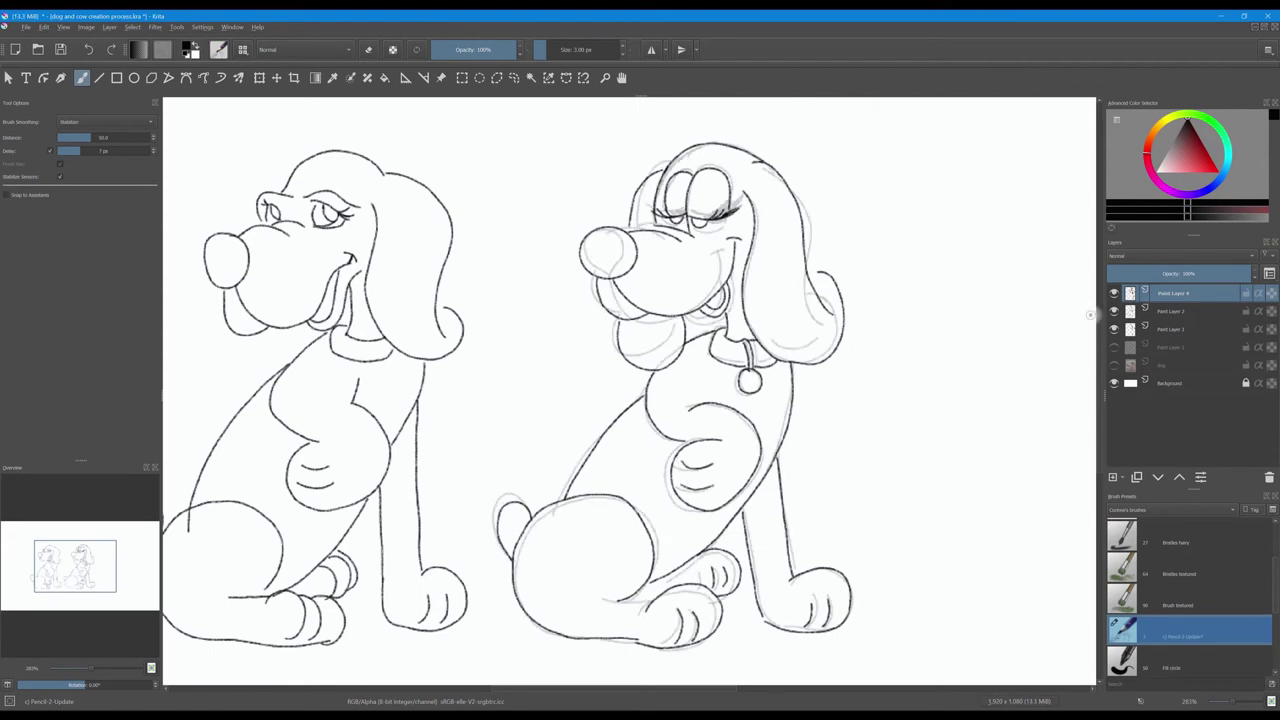
pyautogui.click(1172, 311)
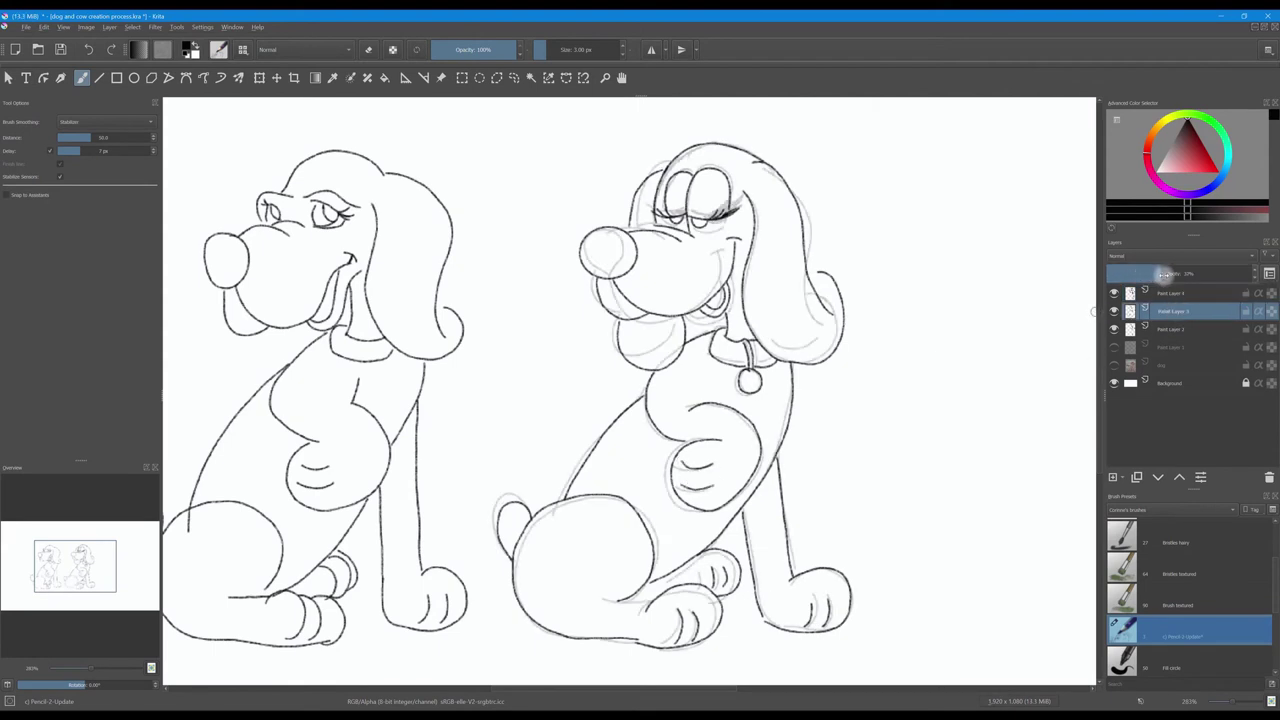
# Step: Restore the dog sketch layer to 100% opacity and select the duplicate dog layer
pyautogui.moveTo(1160, 274); pyautogui.dragTo(1257, 276)
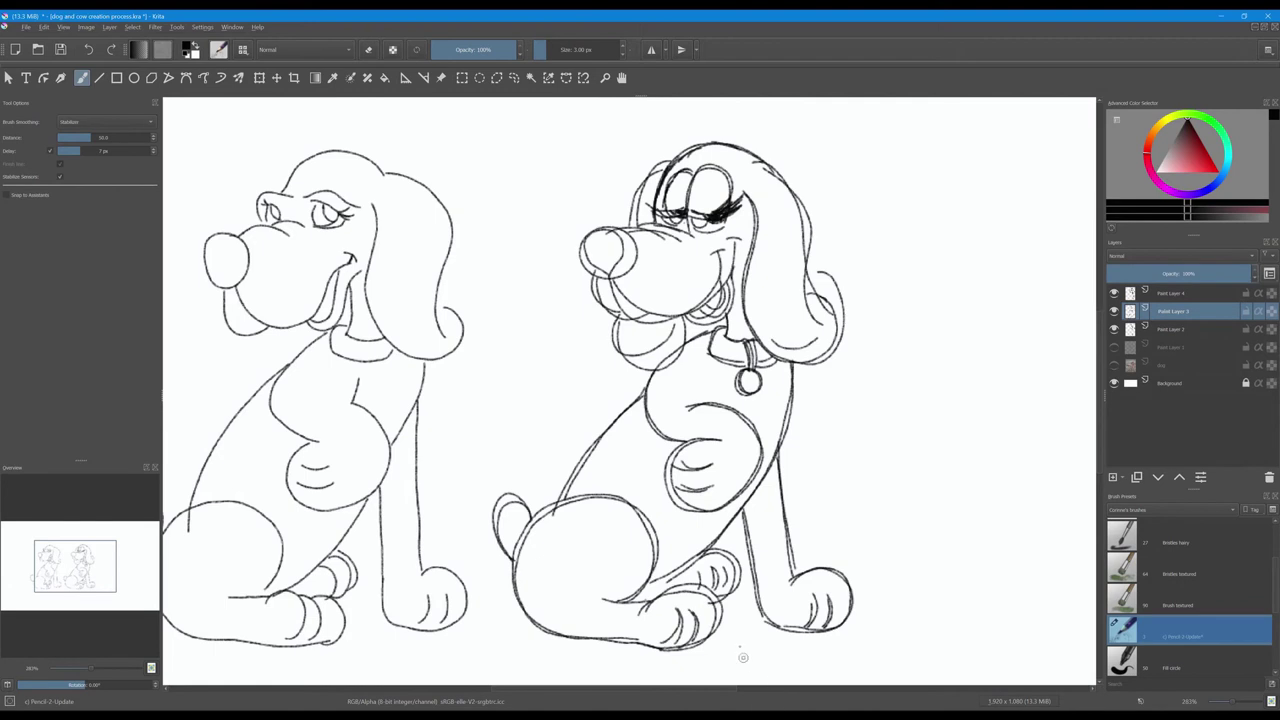
pyautogui.scroll(-1, 773, 683)
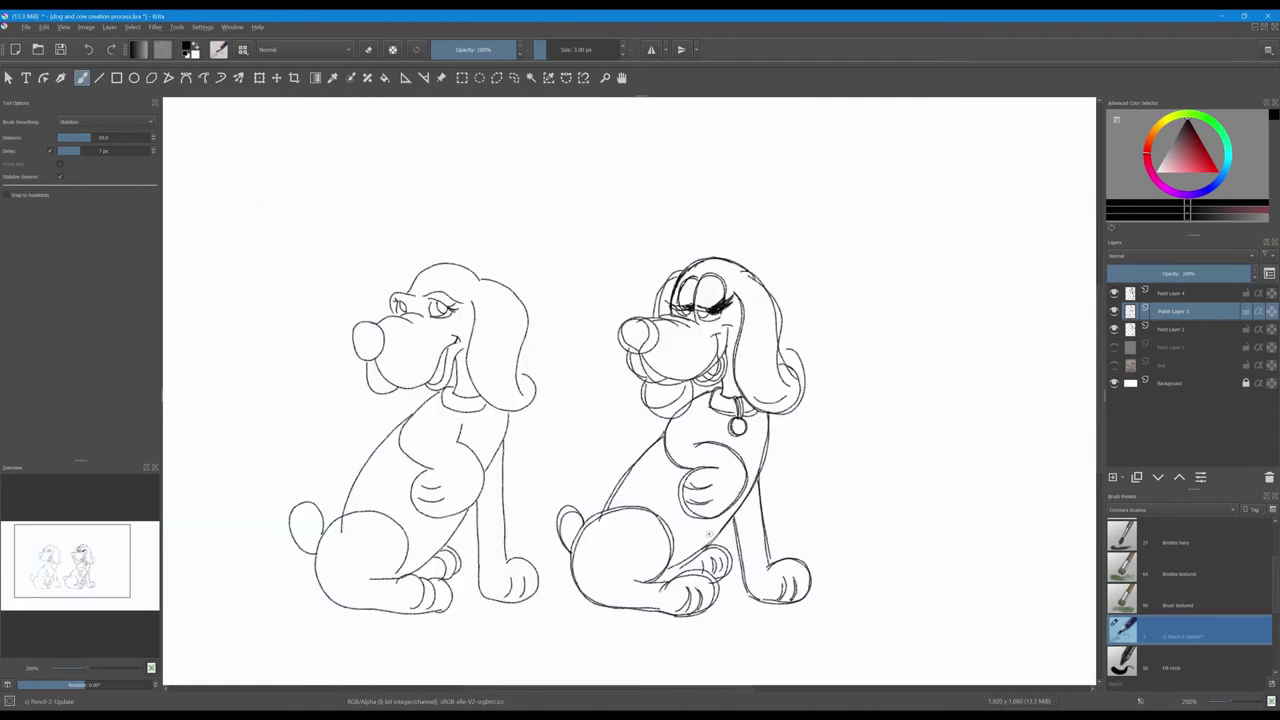
pyautogui.click(1172, 293)
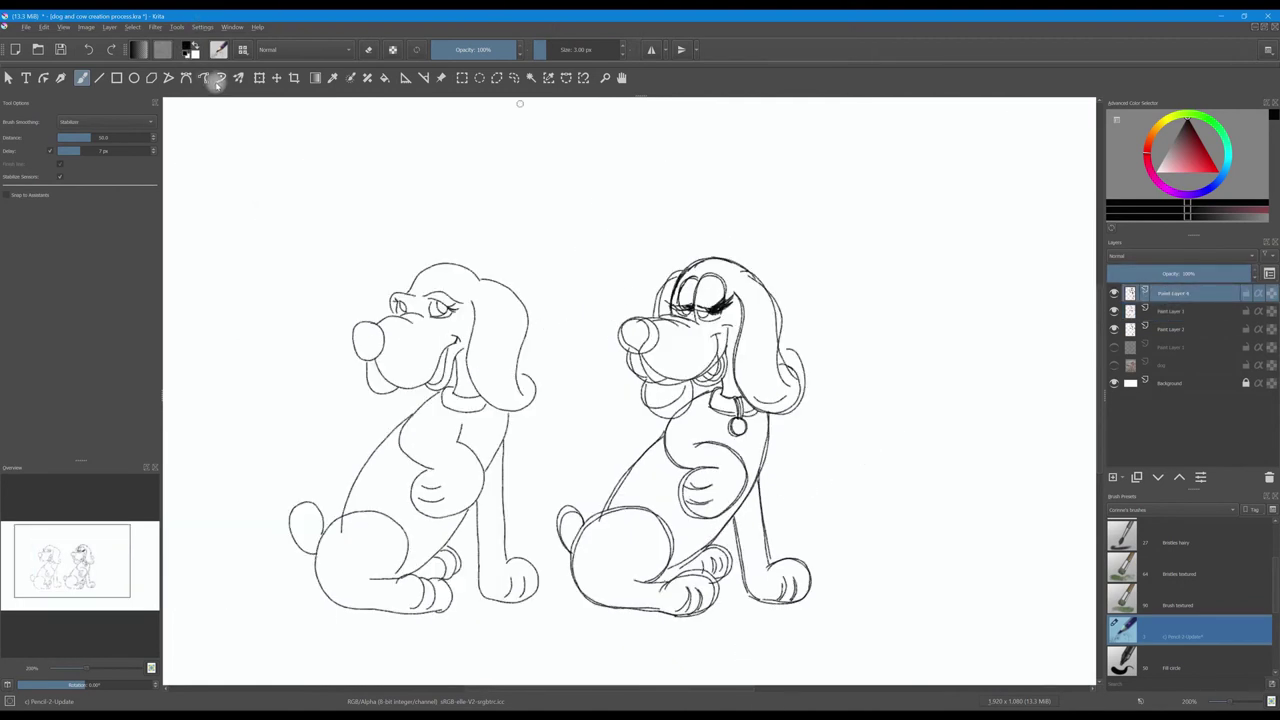
# Step: Slide the duplicate dog to the right so three dogs stand in a row
pyautogui.click(277, 77)
pyautogui.moveTo(716, 482); pyautogui.dragTo(957, 486)
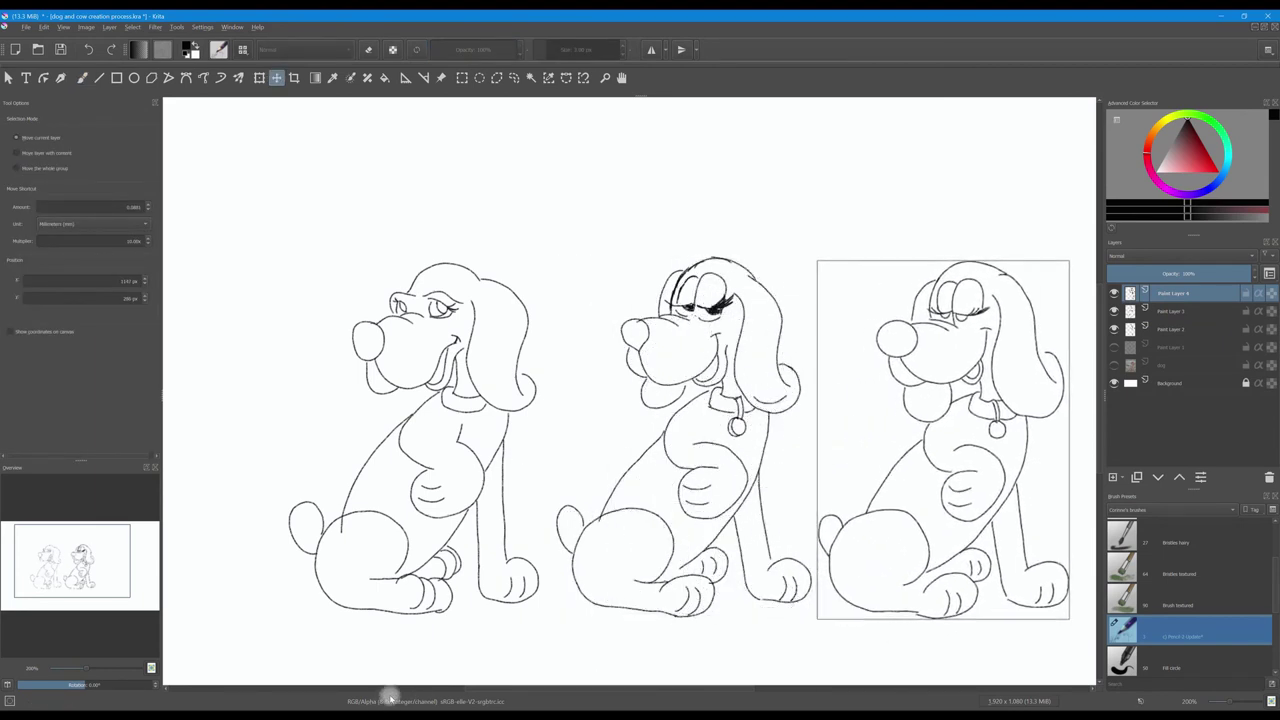
pyautogui.moveTo(522, 692); pyautogui.dragTo(576, 692)
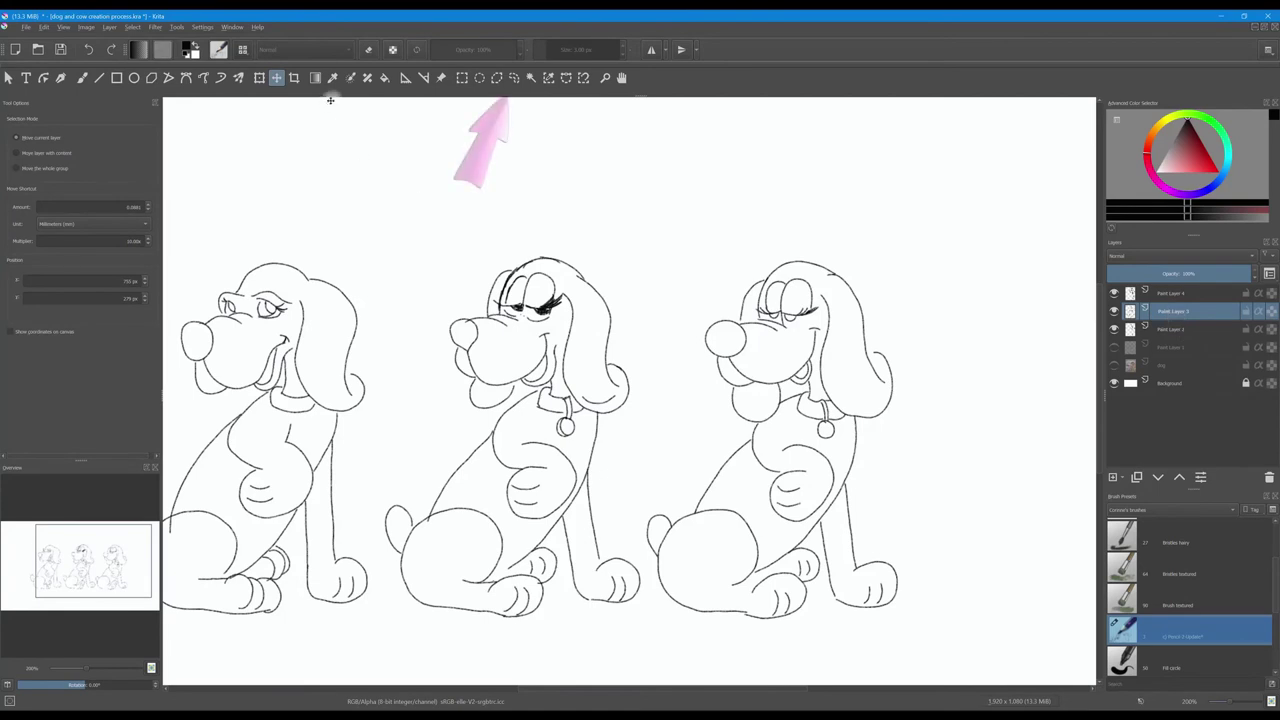
pyautogui.click(513, 77)
# Step: Lasso the rightmost dog's head and ears, move them to a new layer, and deselect
pyautogui.scroll(1, 900, 382)
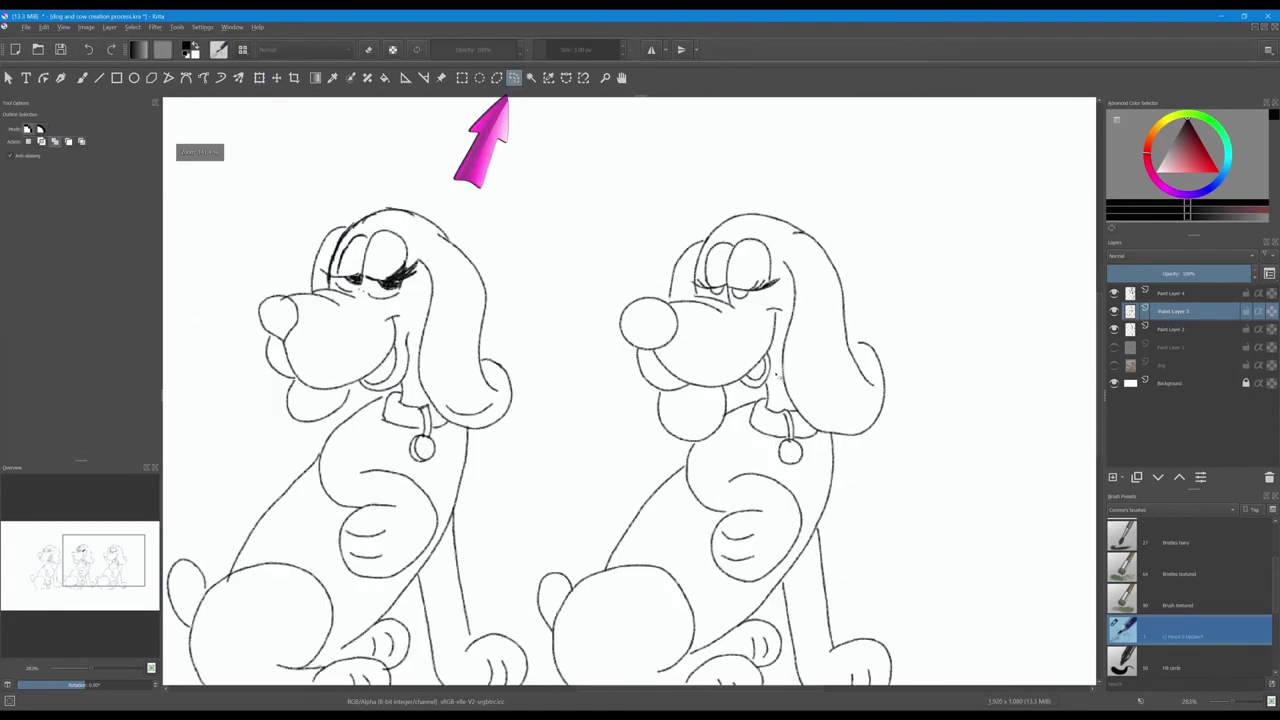
pyautogui.scroll(1, 800, 376)
pyautogui.moveTo(706, 405)
pyautogui.mouseDown()
pyautogui.moveTo(565, 230)
pyautogui.moveTo(836, 460)
pyautogui.mouseUp()
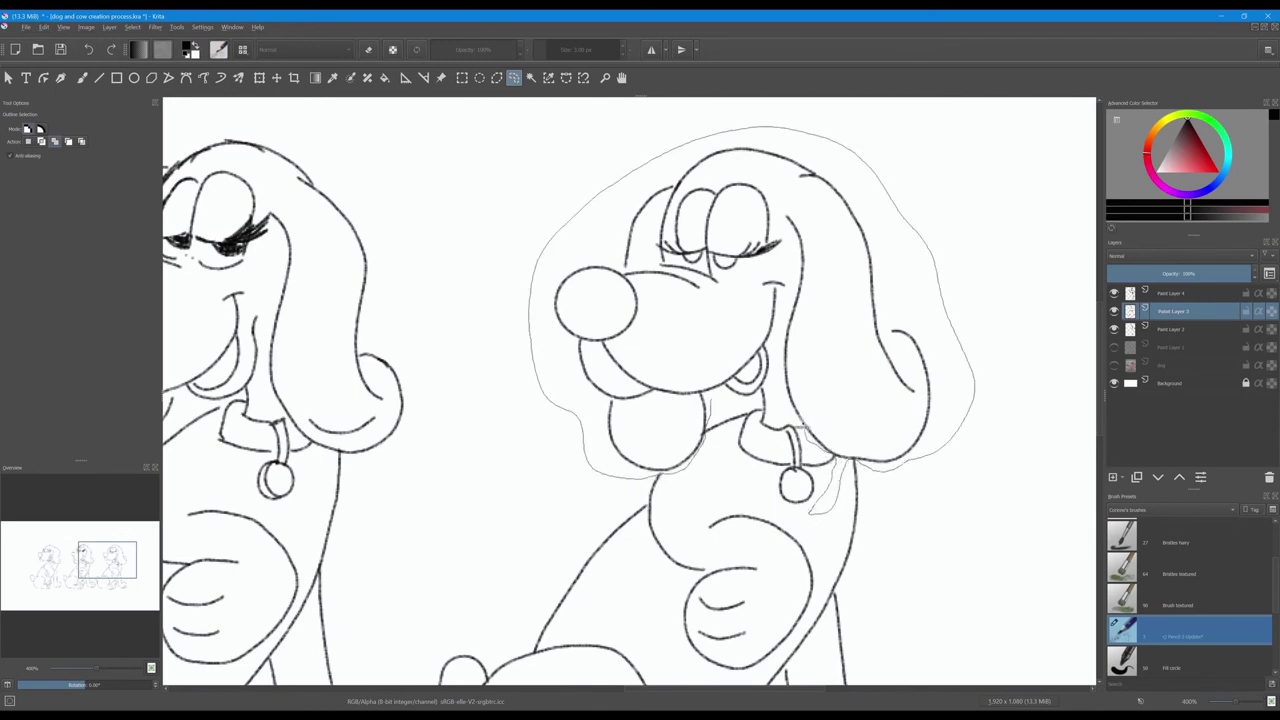
pyautogui.moveTo(836, 460); pyautogui.dragTo(706, 405)
pyautogui.press('pageup')
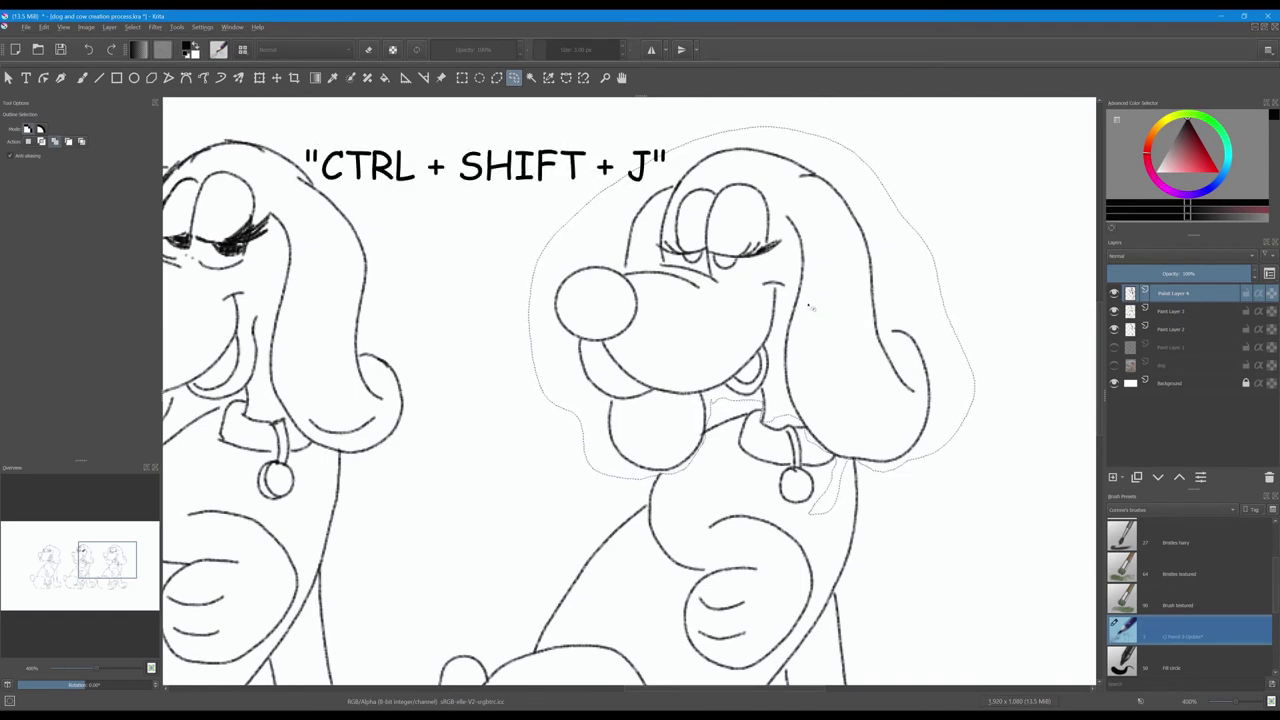
pyautogui.hotkey('ctrl', 'shift', 'j')
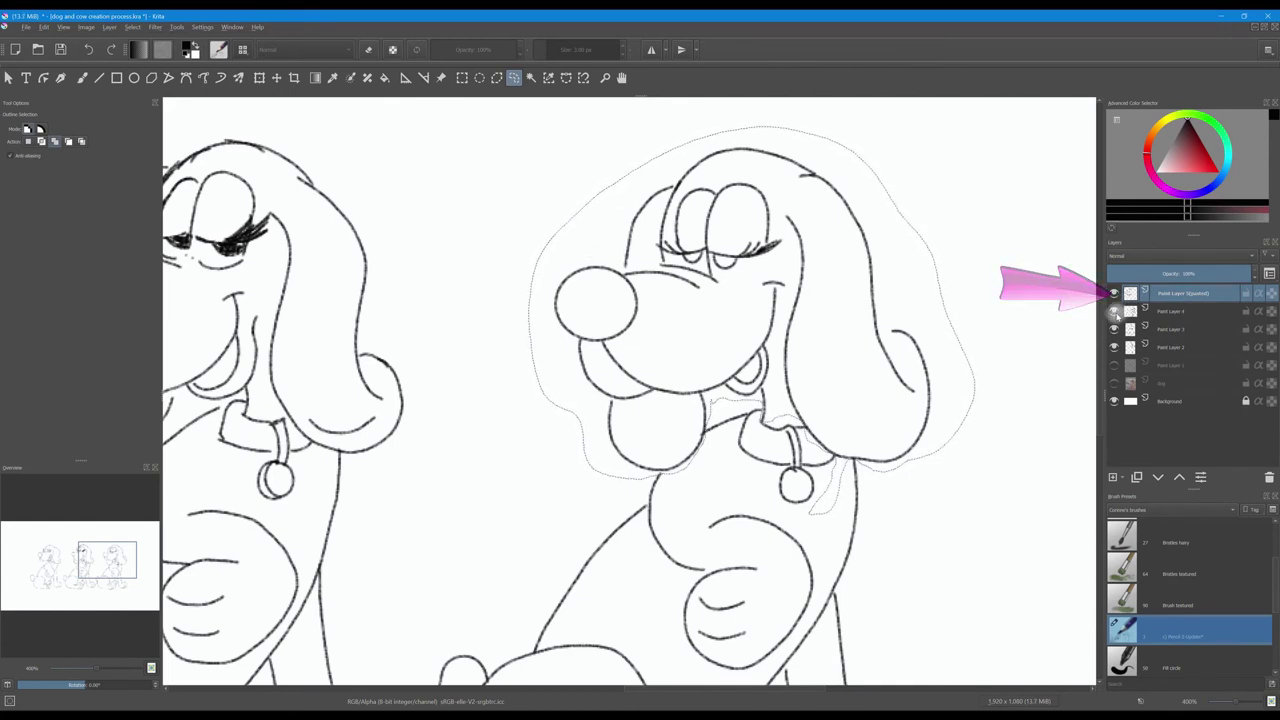
pyautogui.hotkey('ctrl', 'shift', 'a')
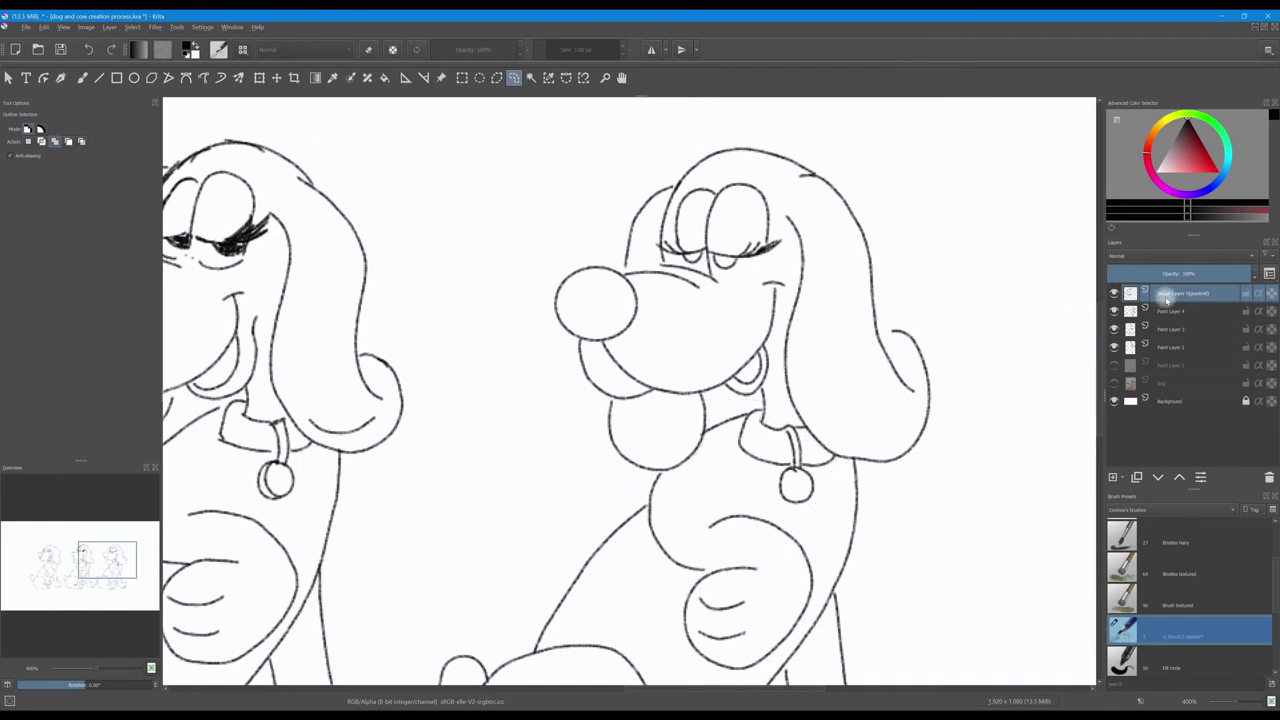
pyautogui.hotkey('ctrl', 't')
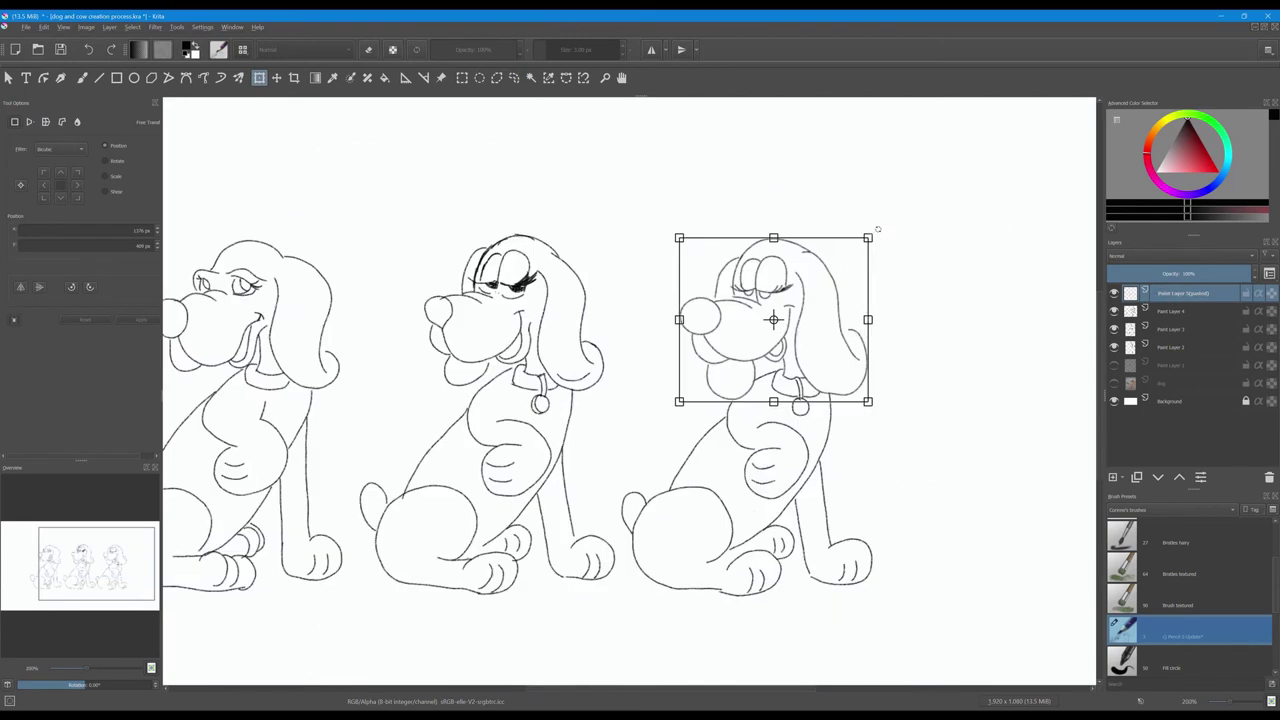
# Step: Rotate the separated head counter-clockwise, set it slightly lower and apply the transform
pyautogui.moveTo(877, 229); pyautogui.dragTo(854, 197)
pyautogui.moveTo(779, 289); pyautogui.dragTo(762, 298)
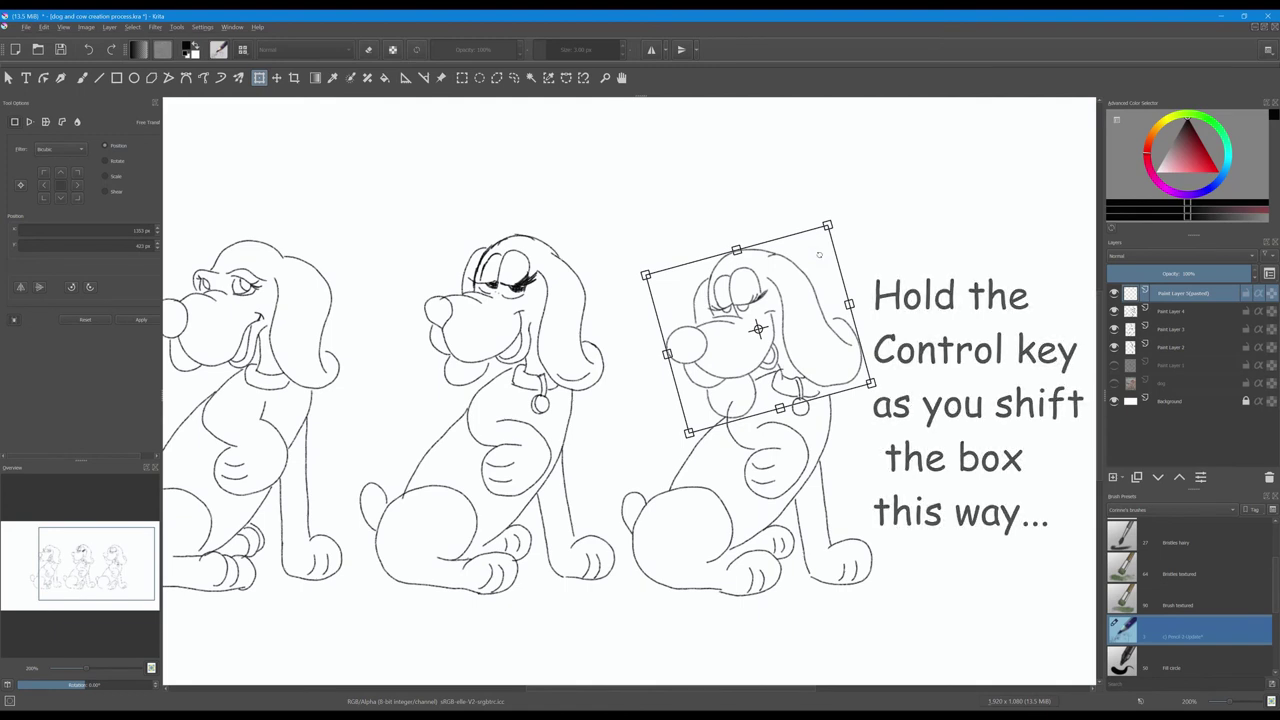
pyautogui.moveTo(819, 255); pyautogui.dragTo(814, 226)
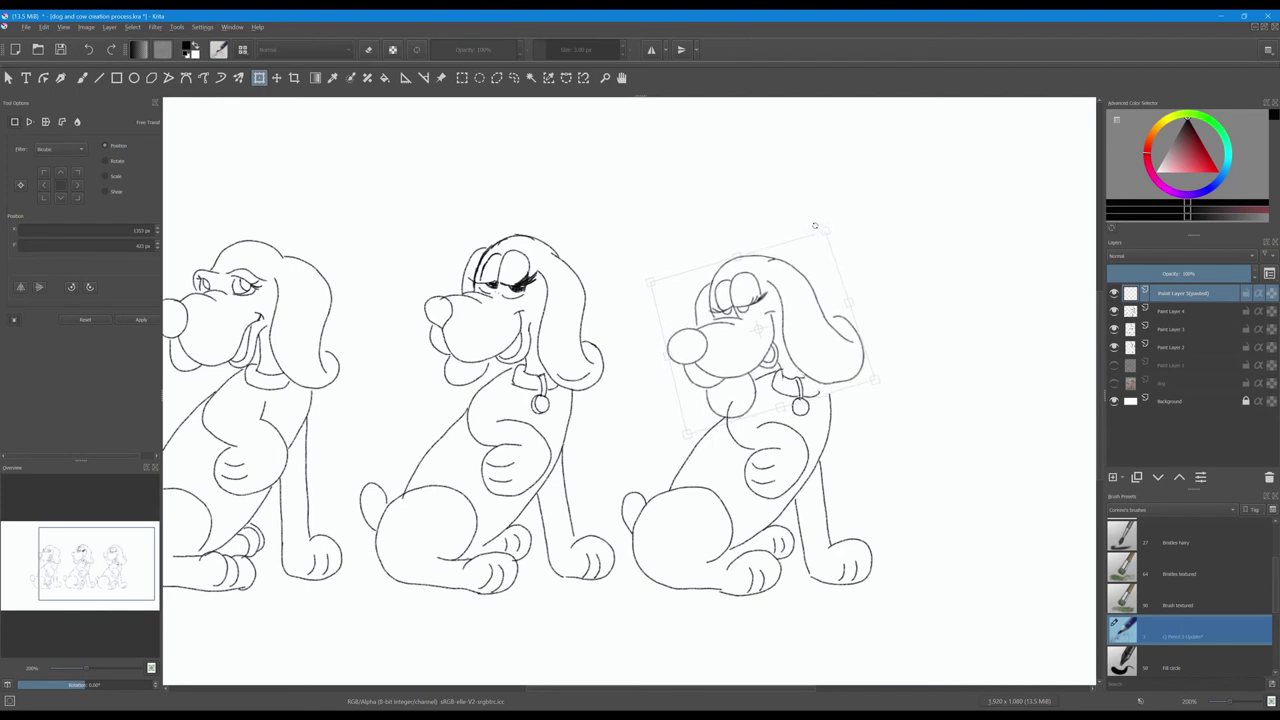
pyautogui.moveTo(814, 226); pyautogui.dragTo(820, 222)
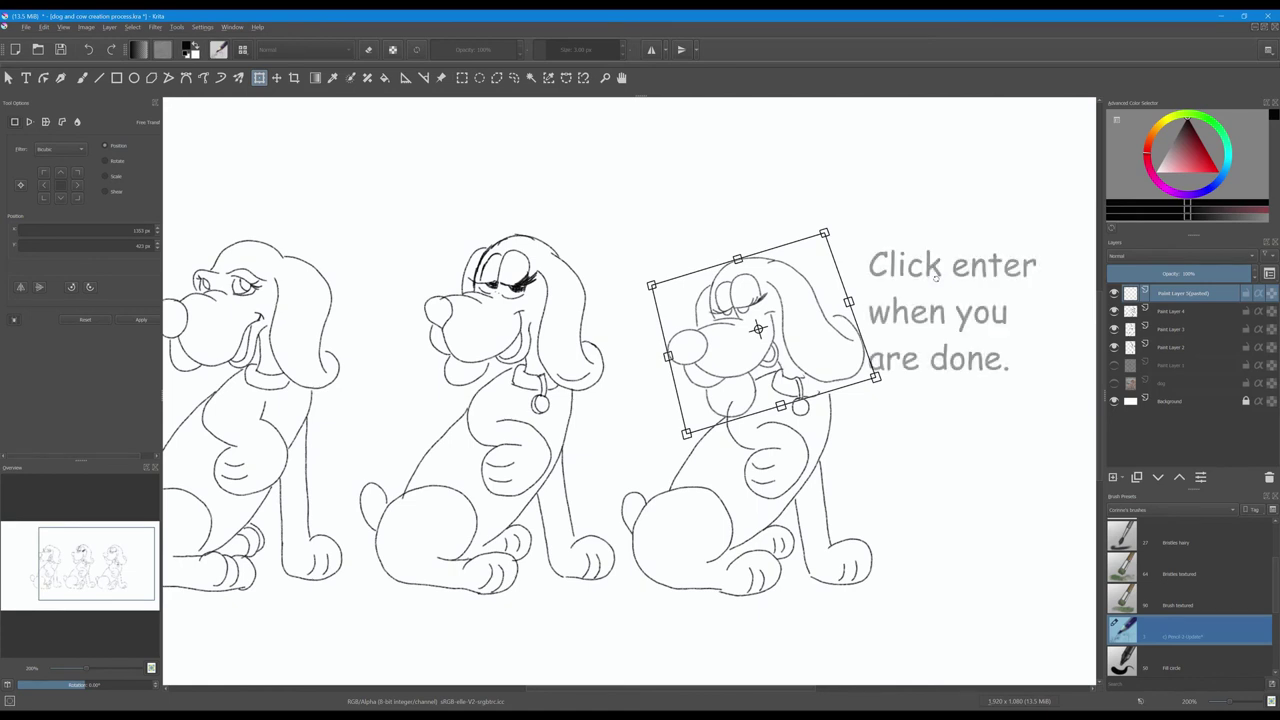
pyautogui.press('Return')
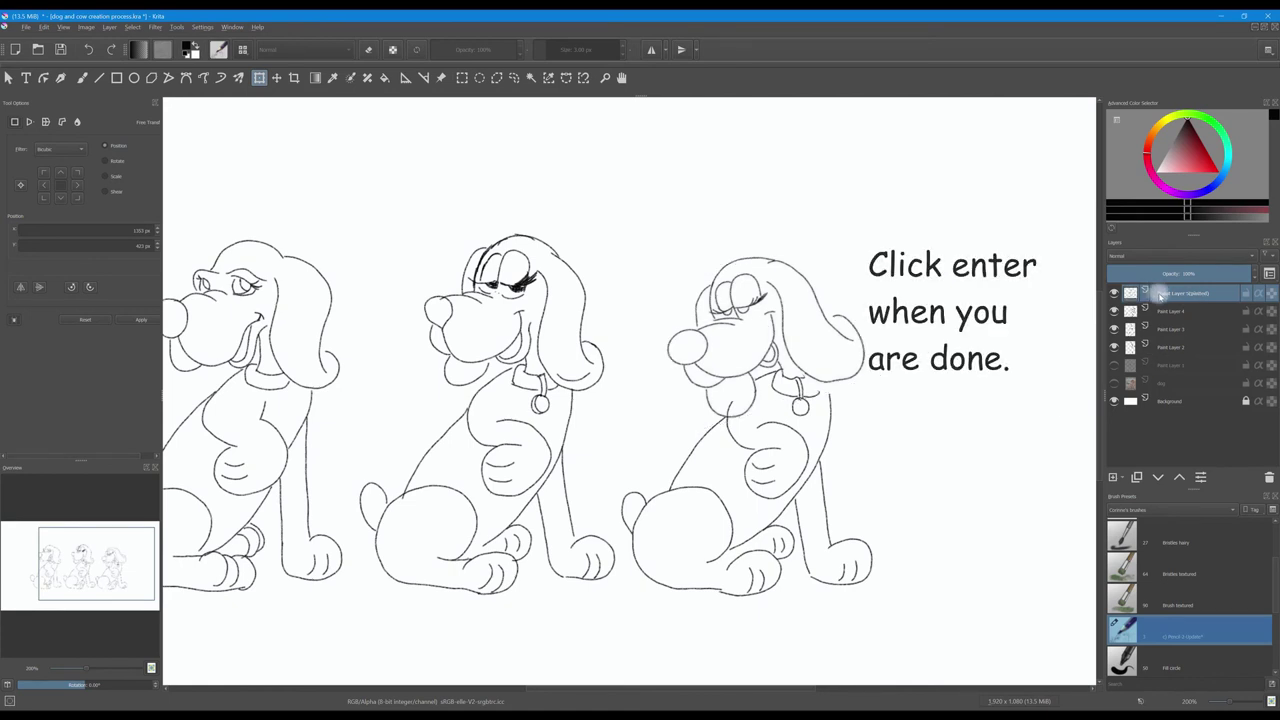
pyautogui.click(82, 77)
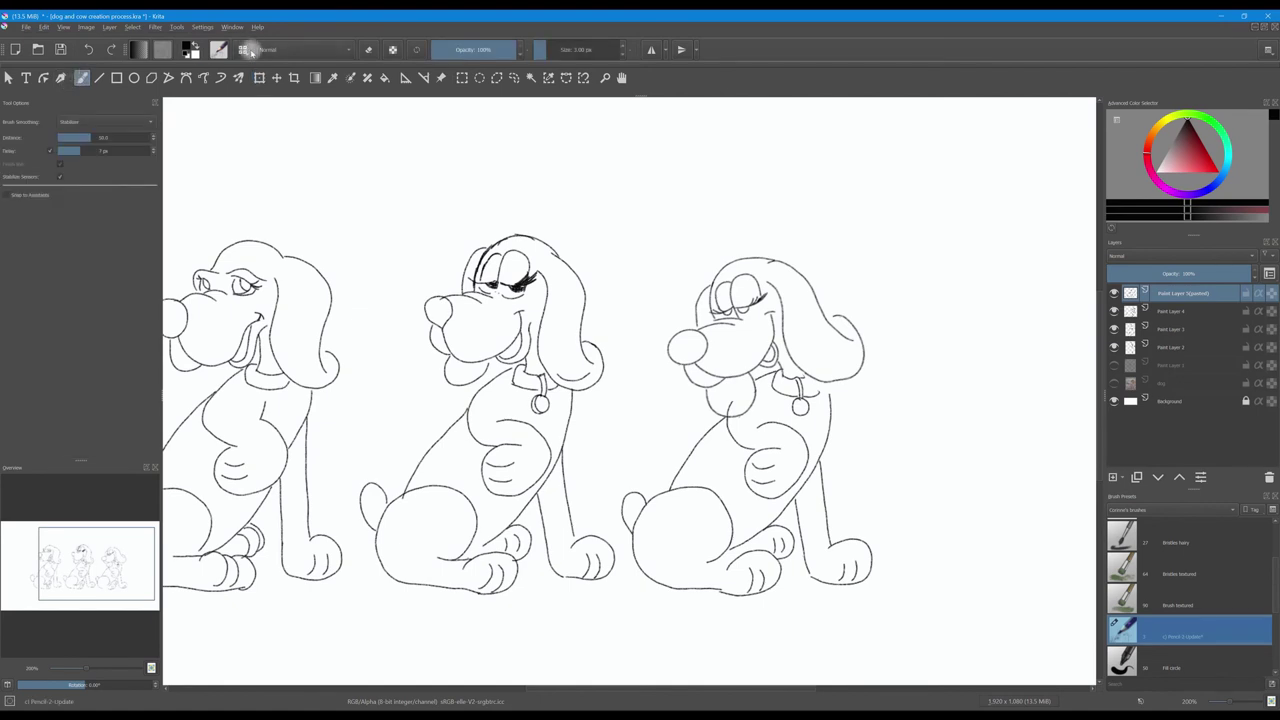
pyautogui.click(247, 49)
# Step: With the Fill circle brush, ink the chin, muzzle, brow, eyes, lashes, pupils and smile
pyautogui.click(298, 231)
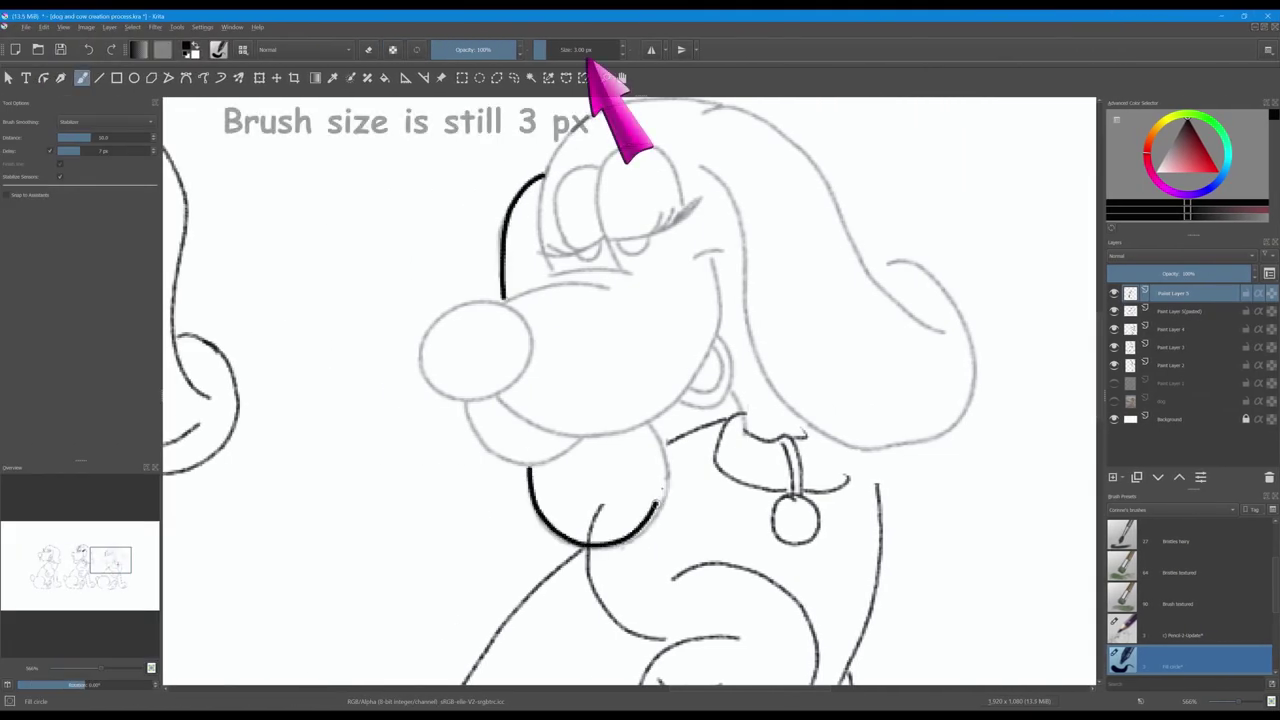
pyautogui.hotkey('ctrl', 'z')
pyautogui.moveTo(528, 465); pyautogui.dragTo(652, 425)
pyautogui.moveTo(505, 298)
pyautogui.mouseDown()
pyautogui.moveTo(636, 275)
pyautogui.moveTo(600, 244)
pyautogui.moveTo(612, 236)
pyautogui.moveTo(592, 242)
pyautogui.moveTo(692, 214)
pyautogui.mouseUp()
pyautogui.moveTo(614, 246); pyautogui.dragTo(652, 236)
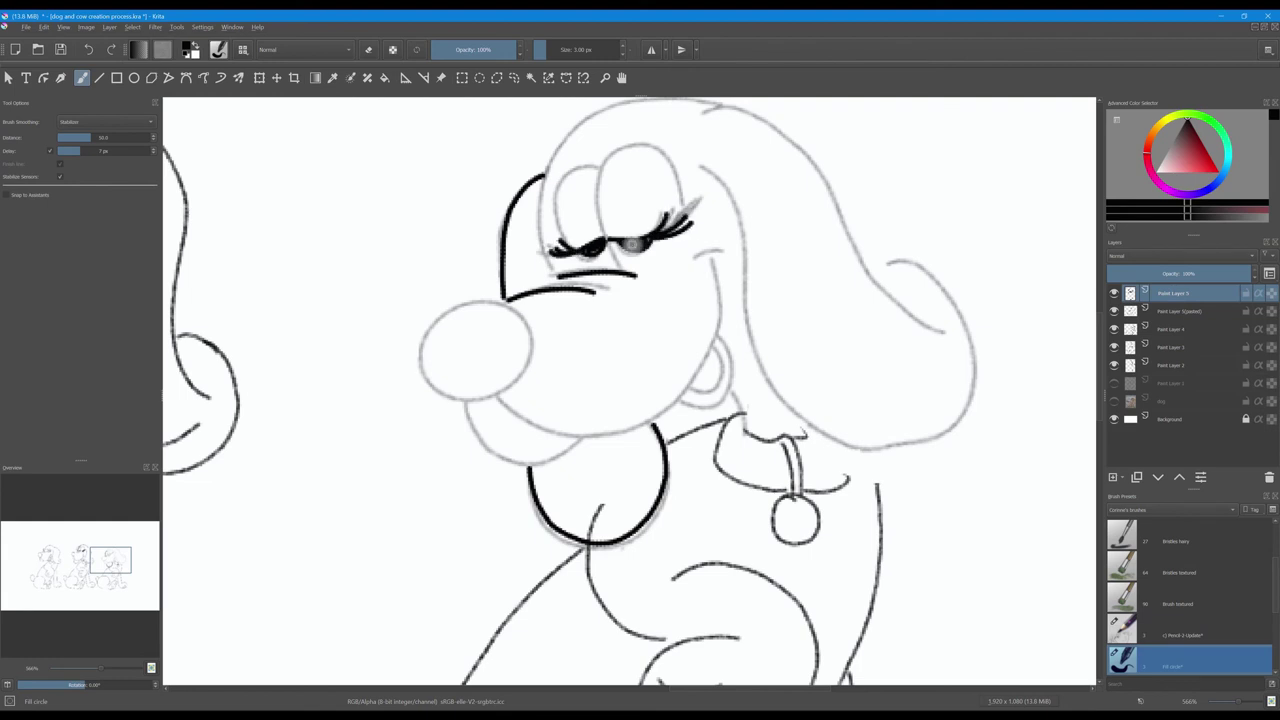
pyautogui.moveTo(627, 174); pyautogui.dragTo(627, 200)
pyautogui.moveTo(633, 176)
pyautogui.mouseDown()
pyautogui.moveTo(633, 202)
pyautogui.moveTo(576, 222)
pyautogui.mouseUp()
pyautogui.moveTo(582, 196)
pyautogui.mouseDown()
pyautogui.moveTo(582, 220)
pyautogui.moveTo(600, 166)
pyautogui.mouseUp()
pyautogui.moveTo(600, 230)
pyautogui.mouseDown()
pyautogui.moveTo(650, 146)
pyautogui.moveTo(690, 232)
pyautogui.moveTo(690, 264)
pyautogui.moveTo(734, 266)
pyautogui.mouseUp()
# Step: Ink the jaw, cheek curves, black mouth interior, jowls, nose and ear
pyautogui.moveTo(500, 396)
pyautogui.mouseDown()
pyautogui.moveTo(638, 432)
pyautogui.moveTo(722, 258)
pyautogui.moveTo(688, 390)
pyautogui.moveTo(720, 260)
pyautogui.mouseUp()
pyautogui.hotkey('ctrl', 'z')
pyautogui.moveTo(712, 340)
pyautogui.mouseDown()
pyautogui.moveTo(690, 398)
pyautogui.moveTo(740, 370)
pyautogui.mouseUp()
pyautogui.moveTo(716, 312); pyautogui.dragTo(688, 396)
pyautogui.hotkey('ctrl', 'z')
pyautogui.moveTo(716, 352)
pyautogui.mouseDown()
pyautogui.moveTo(696, 396)
pyautogui.moveTo(724, 392)
pyautogui.moveTo(694, 398)
pyautogui.mouseUp()
pyautogui.moveTo(466, 402)
pyautogui.mouseDown()
pyautogui.moveTo(512, 462)
pyautogui.moveTo(580, 452)
pyautogui.mouseUp()
pyautogui.moveTo(510, 300); pyautogui.dragTo(524, 312)
pyautogui.moveTo(700, 165)
pyautogui.mouseDown()
pyautogui.moveTo(812, 443)
pyautogui.moveTo(872, 262)
pyautogui.mouseUp()
pyautogui.moveTo(704, 112)
pyautogui.mouseDown()
pyautogui.moveTo(906, 322)
pyautogui.moveTo(926, 326)
pyautogui.mouseUp()
# Step: Ink the head top, neck, collar band with tag, body outline, chest oval and belly
pyautogui.scroll(2, 900, 330)
pyautogui.moveTo(706, 164)
pyautogui.mouseDown()
pyautogui.moveTo(542, 216)
pyautogui.moveTo(548, 340)
pyautogui.mouseUp()
pyautogui.moveTo(724, 446)
pyautogui.mouseDown()
pyautogui.moveTo(748, 508)
pyautogui.moveTo(798, 496)
pyautogui.moveTo(786, 550)
pyautogui.mouseUp()
pyautogui.moveTo(788, 496)
pyautogui.mouseDown()
pyautogui.moveTo(814, 604)
pyautogui.moveTo(790, 558)
pyautogui.moveTo(776, 602)
pyautogui.mouseUp()
pyautogui.moveTo(800, 548)
pyautogui.mouseDown()
pyautogui.moveTo(870, 514)
pyautogui.moveTo(712, 476)
pyautogui.moveTo(750, 494)
pyautogui.moveTo(660, 506)
pyautogui.mouseUp()
pyautogui.scroll(-5, 656, 440)
pyautogui.moveTo(575, 256)
pyautogui.mouseDown()
pyautogui.moveTo(418, 465)
pyautogui.moveTo(656, 352)
pyautogui.mouseUp()
pyautogui.moveTo(660, 290)
pyautogui.mouseDown()
pyautogui.moveTo(776, 450)
pyautogui.moveTo(728, 350)
pyautogui.mouseUp()
pyautogui.moveTo(626, 392); pyautogui.dragTo(714, 392)
pyautogui.moveTo(628, 440); pyautogui.dragTo(706, 440)
pyautogui.moveTo(582, 632)
pyautogui.mouseDown()
pyautogui.moveTo(658, 597)
pyautogui.moveTo(866, 176)
pyautogui.mouseUp()
# Step: Ink the small tail with motion lines and the back paw with toe lines
pyautogui.scroll(-3, 600, 400)
pyautogui.scroll(-2, 600, 400)
pyautogui.moveTo(412, 308); pyautogui.dragTo(378, 388)
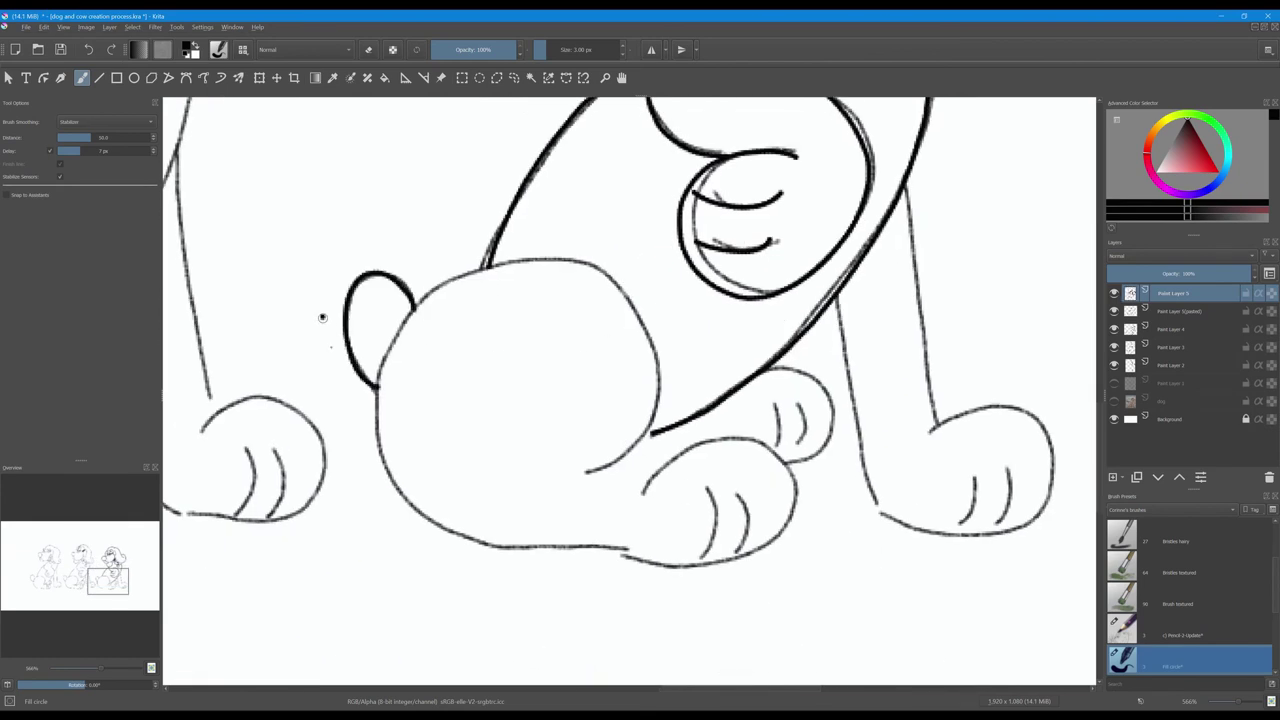
pyautogui.moveTo(324, 316); pyautogui.dragTo(330, 346)
pyautogui.moveTo(398, 256); pyautogui.dragTo(420, 278)
pyautogui.moveTo(764, 372); pyautogui.dragTo(788, 462)
pyautogui.moveTo(780, 398); pyautogui.dragTo(806, 446)
# Step: Ink the right leg, front paw with toe lines, and the belly outline
pyautogui.moveTo(838, 300); pyautogui.dragTo(874, 516)
pyautogui.hotkey('ctrl', 'z')
pyautogui.moveTo(908, 186)
pyautogui.mouseDown()
pyautogui.moveTo(932, 428)
pyautogui.moveTo(1010, 406)
pyautogui.moveTo(960, 534)
pyautogui.mouseUp()
pyautogui.moveTo(1000, 532); pyautogui.dragTo(876, 516)
pyautogui.moveTo(972, 458); pyautogui.dragTo(960, 524)
pyautogui.moveTo(1006, 446); pyautogui.dragTo(996, 522)
pyautogui.hotkey('ctrl', 'z')
pyautogui.moveTo(644, 494)
pyautogui.mouseDown()
pyautogui.moveTo(748, 562)
pyautogui.moveTo(463, 253)
pyautogui.moveTo(530, 485)
pyautogui.mouseUp()
pyautogui.moveTo(662, 428); pyautogui.dragTo(612, 470)
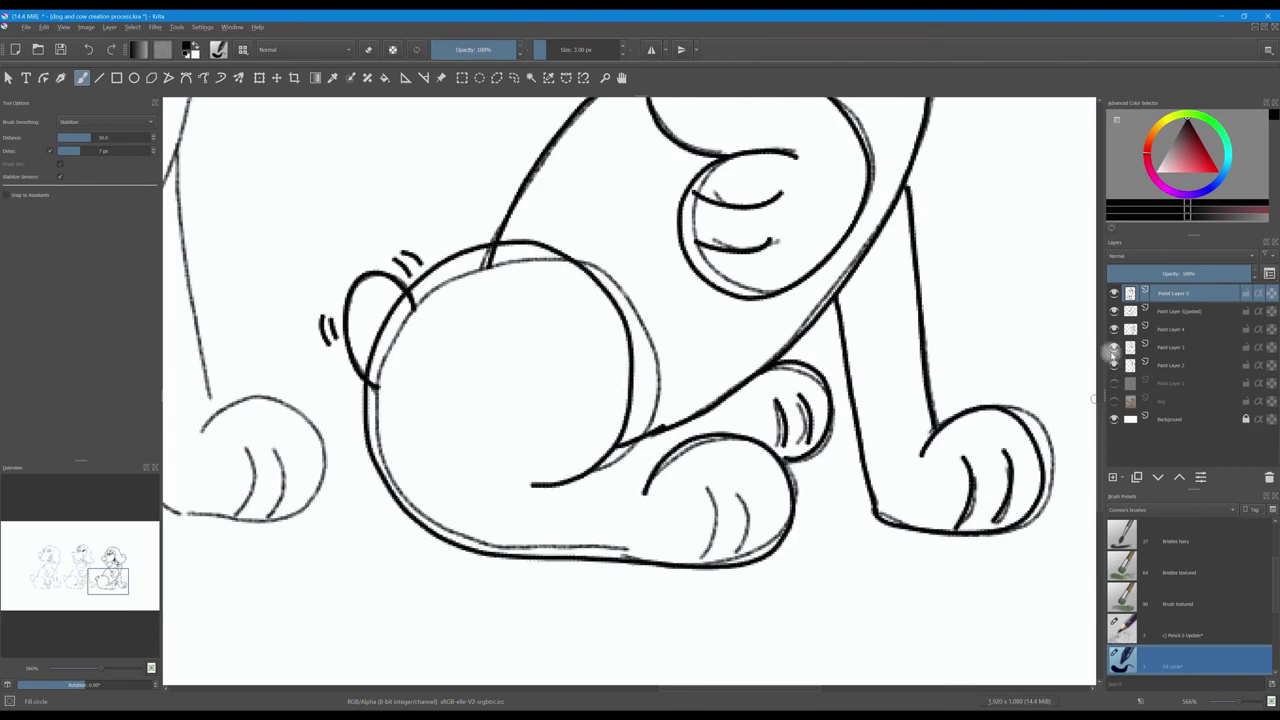
# Step: Group the selected sketch layers together
pyautogui.keyDown('shift'); pyautogui.click(1124, 365); pyautogui.keyUp('shift')
pyautogui.hotkey('ctrl', 'g')
pyautogui.scroll(-5, 929, 620)
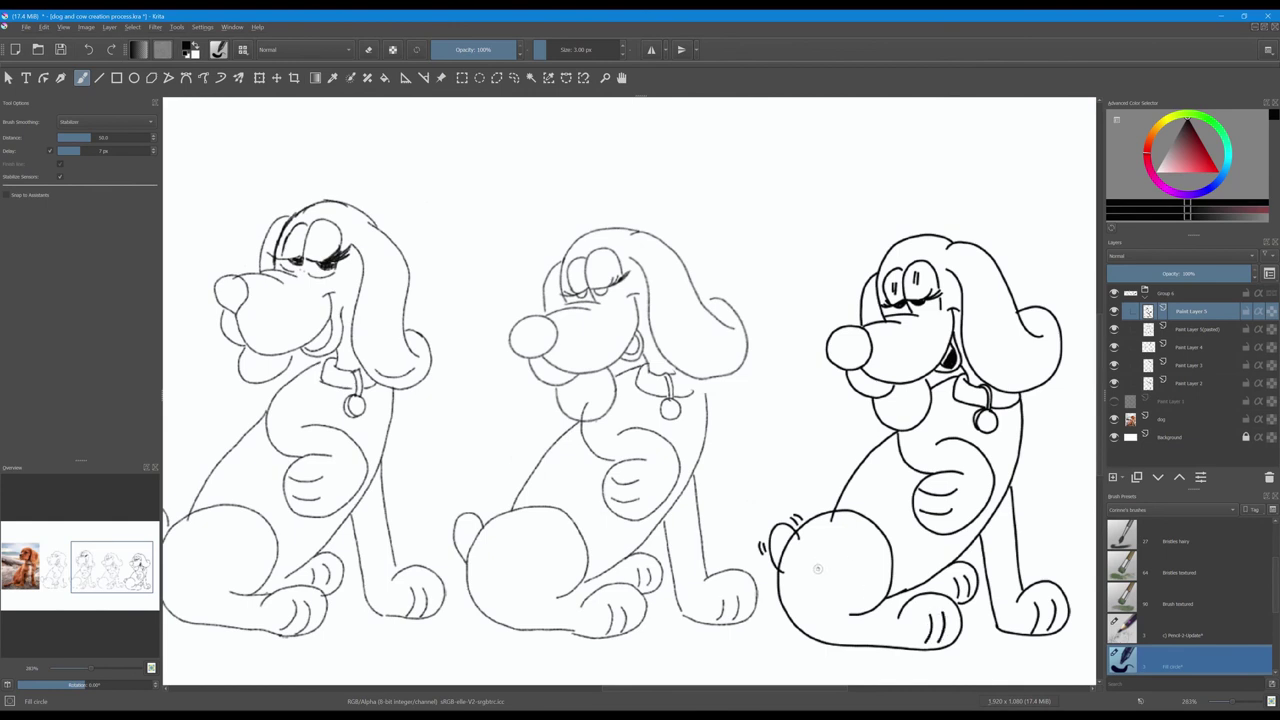
# Step: Adjust the inked eyes with a transform and return to the freehand brush
pyautogui.press('e')
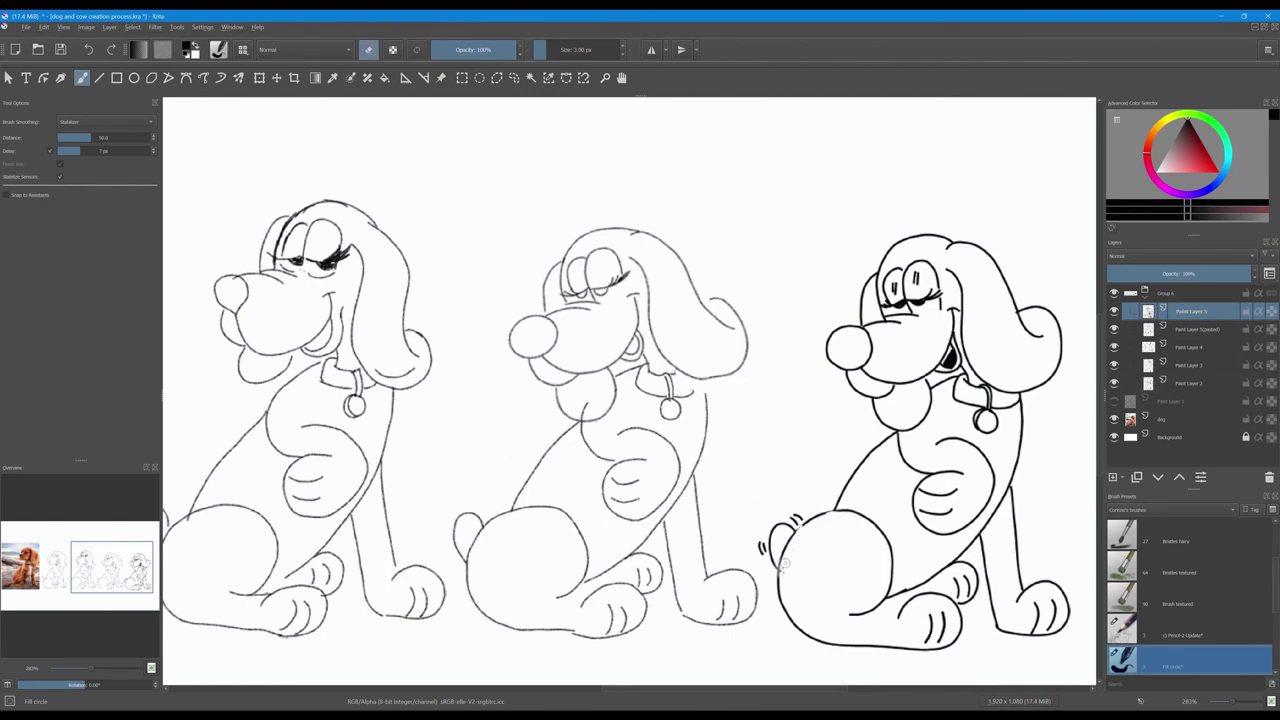
pyautogui.press('e')
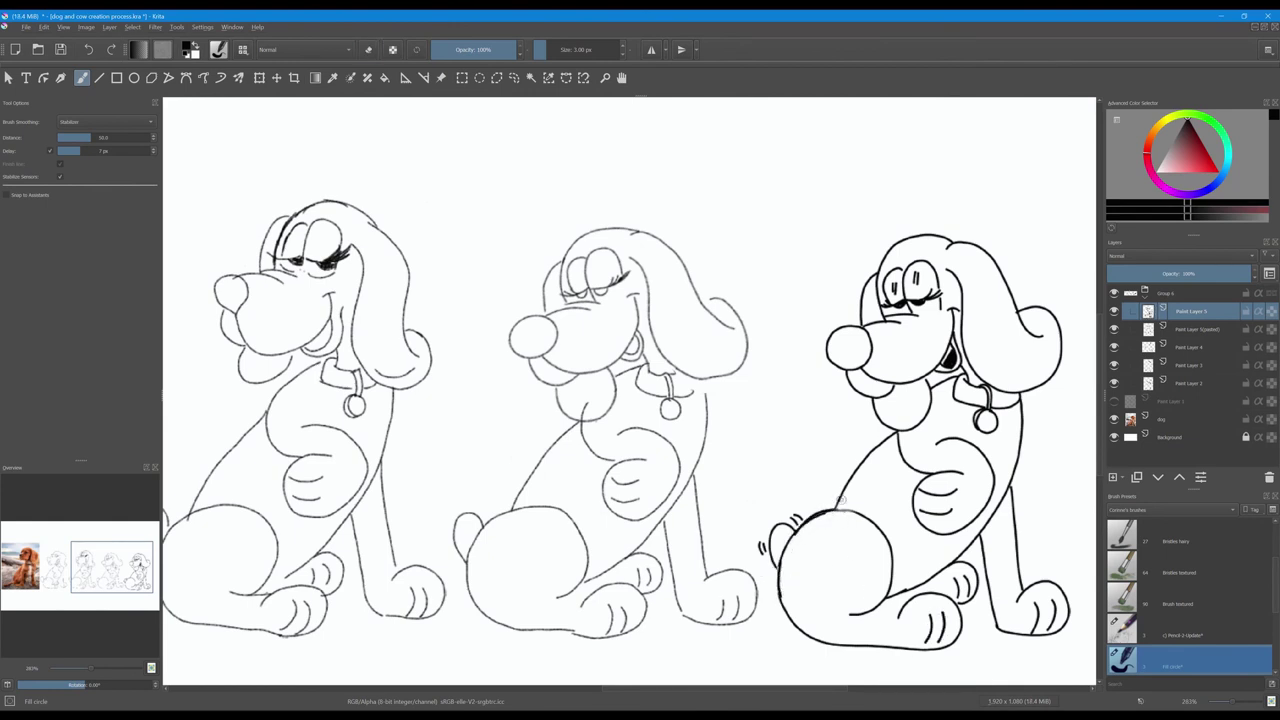
pyautogui.hotkey('ctrl', 't')
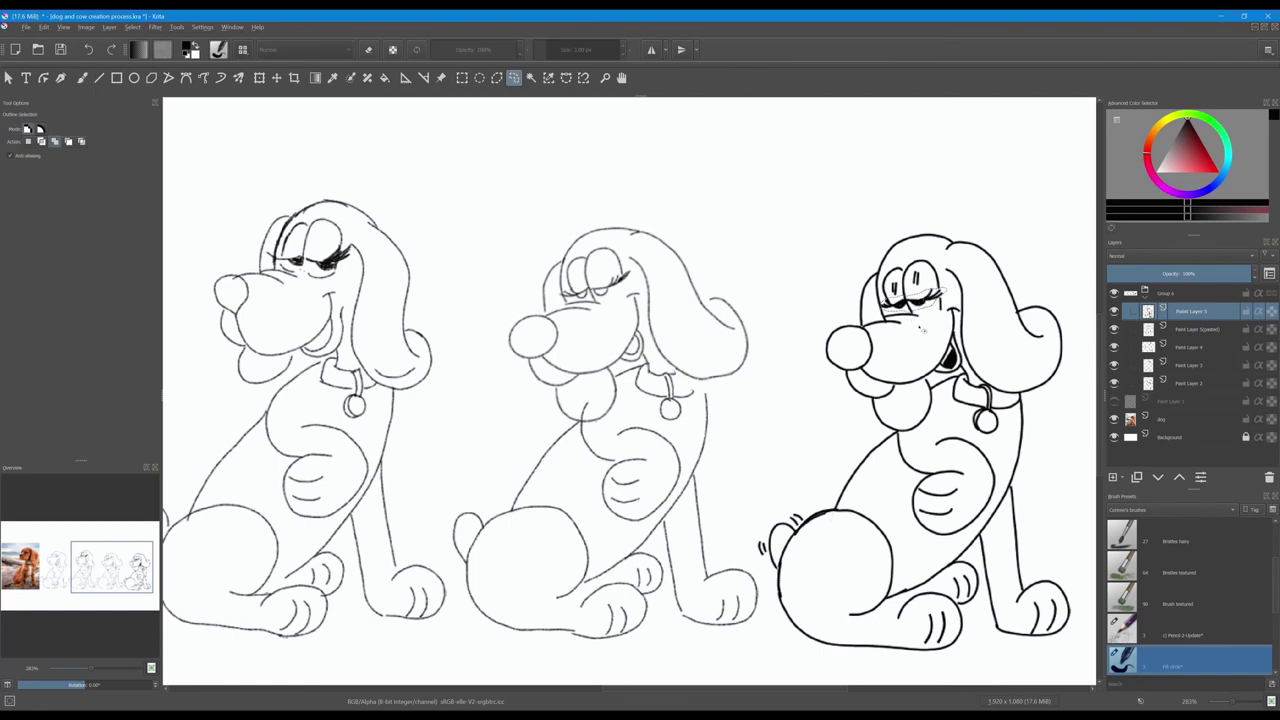
pyautogui.press('Return')
pyautogui.press('b')
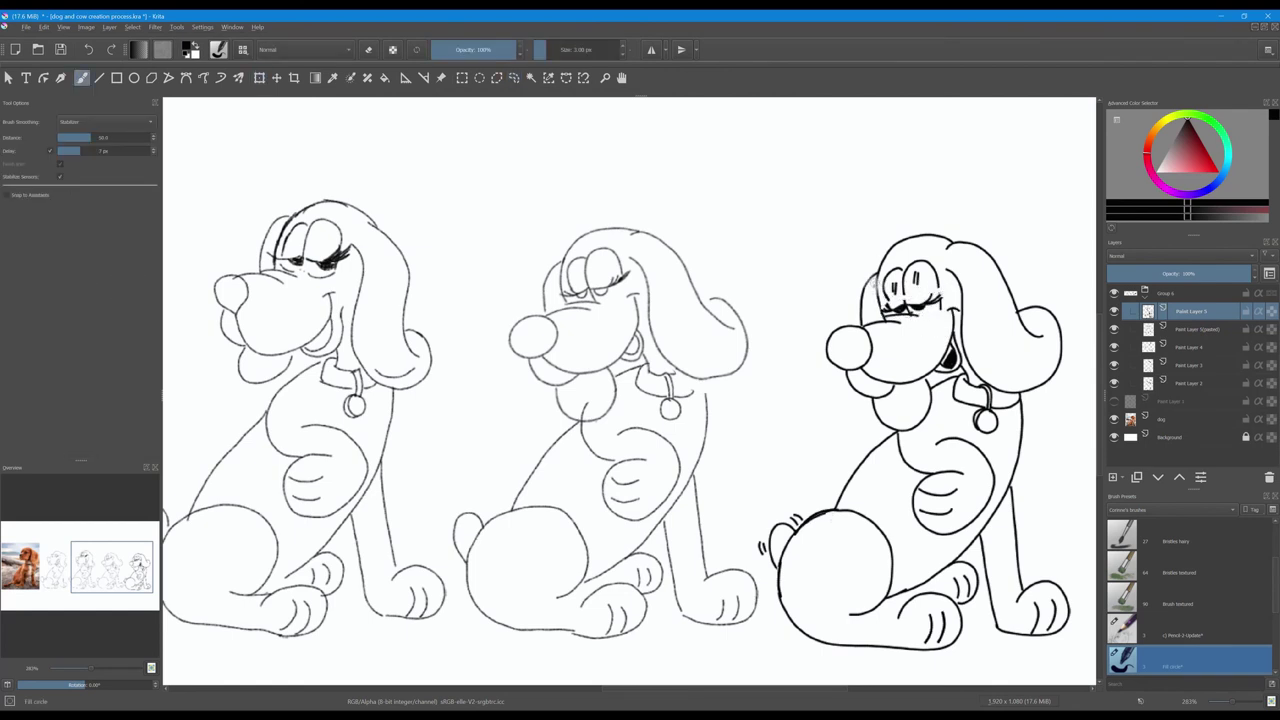
# Step: Erase the smeared lines under the eyes and the curve above the nose
pyautogui.press('e')
pyautogui.press('e')
pyautogui.press('e')
pyautogui.scroll(5, 905, 309)
pyautogui.moveTo(910, 255)
pyautogui.mouseDown()
pyautogui.moveTo(787, 331)
pyautogui.moveTo(895, 310)
pyautogui.moveTo(800, 345)
pyautogui.moveTo(730, 344)
pyautogui.mouseUp()
pyautogui.moveTo(858, 347)
pyautogui.mouseDown()
pyautogui.moveTo(728, 354)
pyautogui.moveTo(677, 387)
pyautogui.mouseUp()
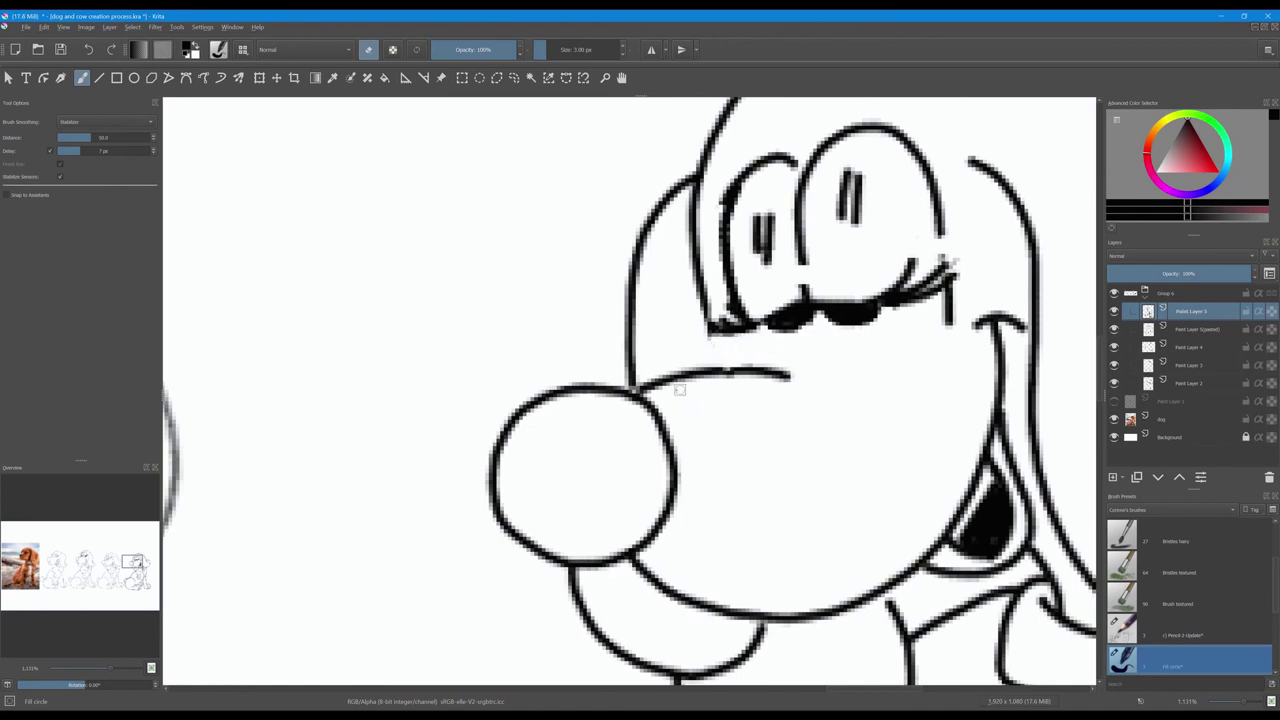
pyautogui.moveTo(752, 365)
pyautogui.mouseDown()
pyautogui.moveTo(711, 390)
pyautogui.moveTo(762, 381)
pyautogui.mouseUp()
pyautogui.press('e')
# Step: Redraw the line above the nose and the mouth line, and erase stray rump marks
pyautogui.moveTo(665, 380)
pyautogui.mouseDown()
pyautogui.moveTo(876, 355)
pyautogui.moveTo(615, 395)
pyautogui.mouseUp()
pyautogui.moveTo(775, 335)
pyautogui.mouseDown()
pyautogui.moveTo(800, 305)
pyautogui.moveTo(895, 290)
pyautogui.mouseUp()
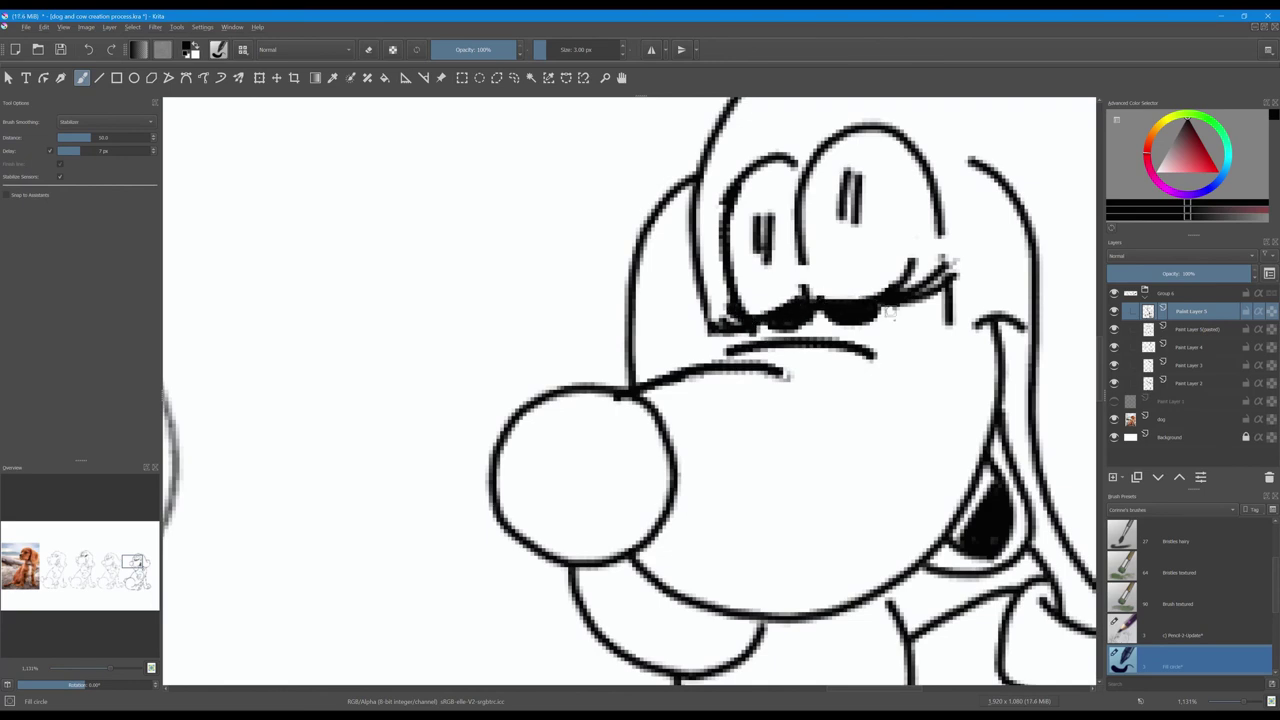
pyautogui.keyDown('ctrl'); pyautogui.scroll(-3, 700, 290); pyautogui.keyUp('ctrl')
pyautogui.keyDown('ctrl'); pyautogui.scroll(-2, 700, 290); pyautogui.keyUp('ctrl')
pyautogui.press('e')
pyautogui.moveTo(590, 492)
pyautogui.mouseDown()
pyautogui.moveTo(560, 530)
pyautogui.moveTo(570, 550)
pyautogui.moveTo(600, 494)
pyautogui.mouseUp()
pyautogui.press('e')
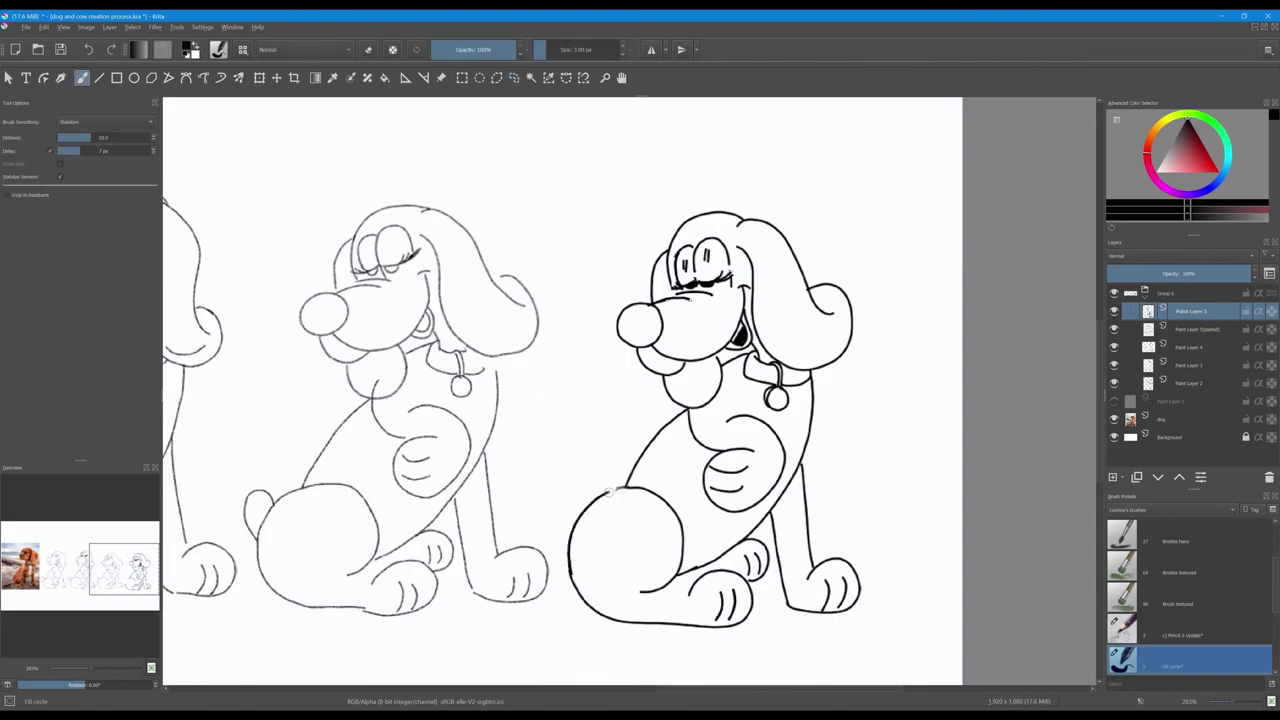
# Step: Ink a small tail curve on the rump and hearts above the head, top right, and beside the muzzle
pyautogui.moveTo(566, 541); pyautogui.dragTo(584, 508)
pyautogui.moveTo(654, 211); pyautogui.dragTo(652, 210)
pyautogui.moveTo(857, 212); pyautogui.dragTo(858, 210)
pyautogui.moveTo(613, 368); pyautogui.dragTo(613, 370)
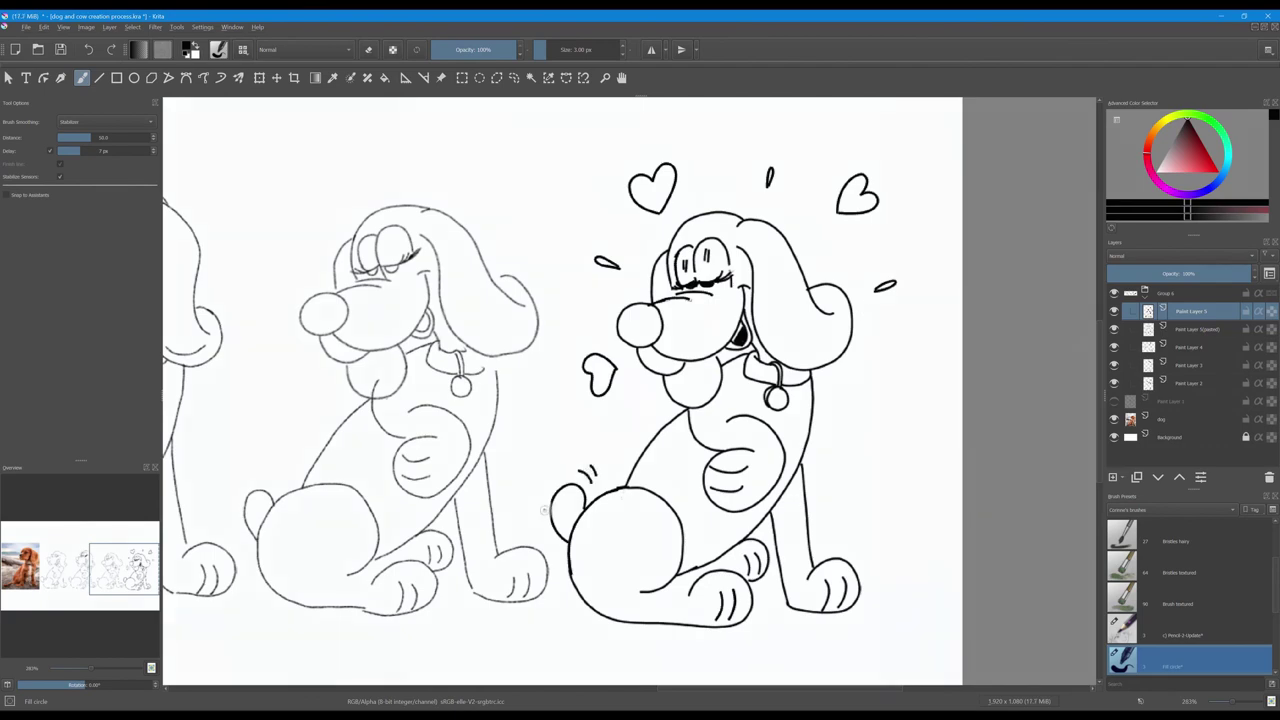